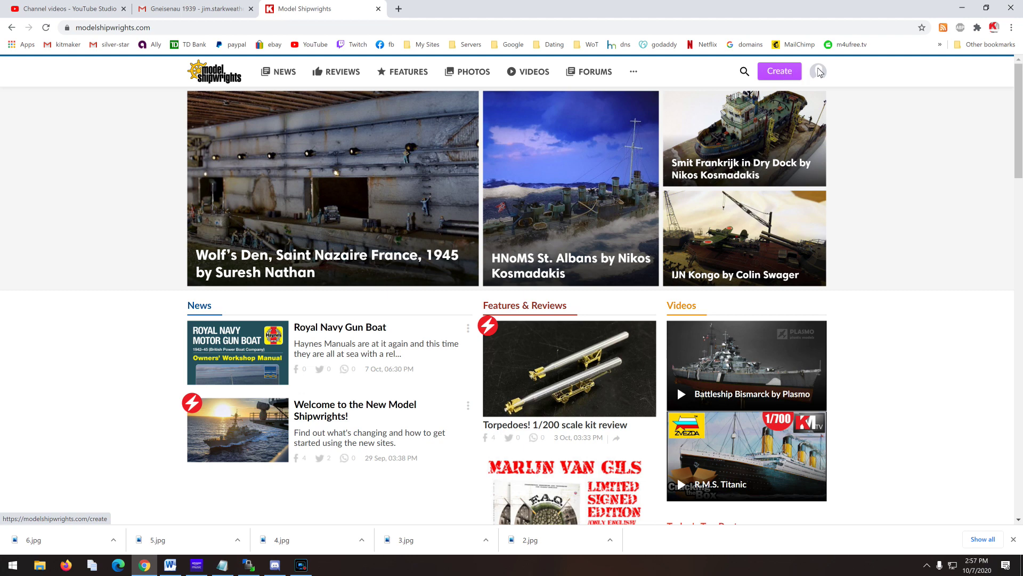
Log out of the site and sign back in through Google with the third listed account
left_click(819, 75)
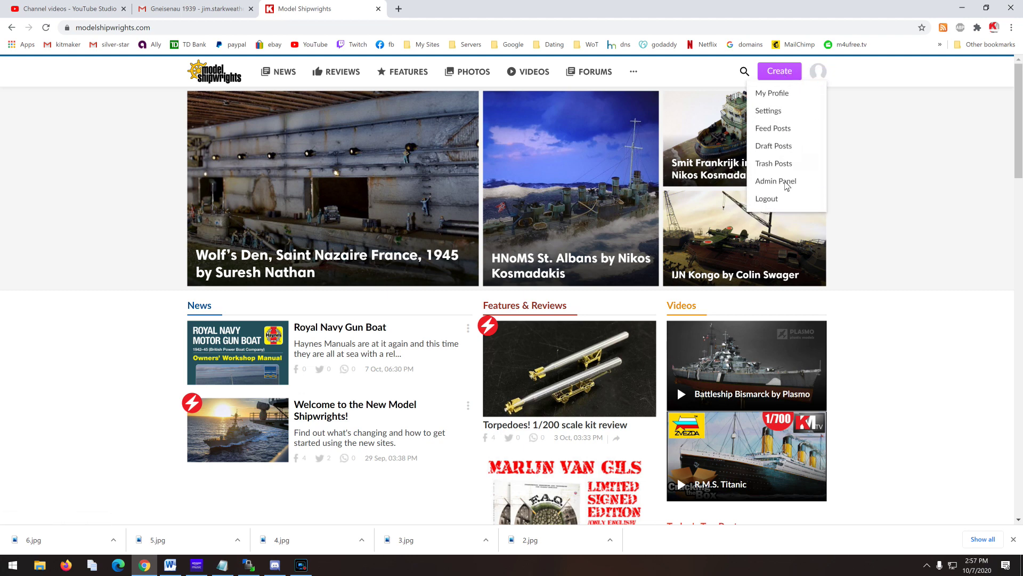
left_click(770, 200)
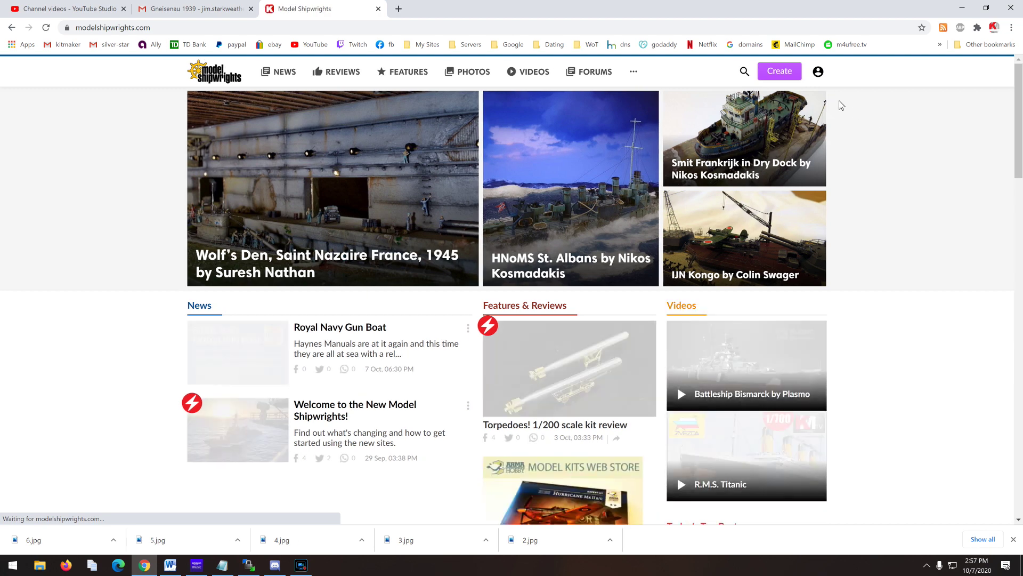
left_click(818, 72)
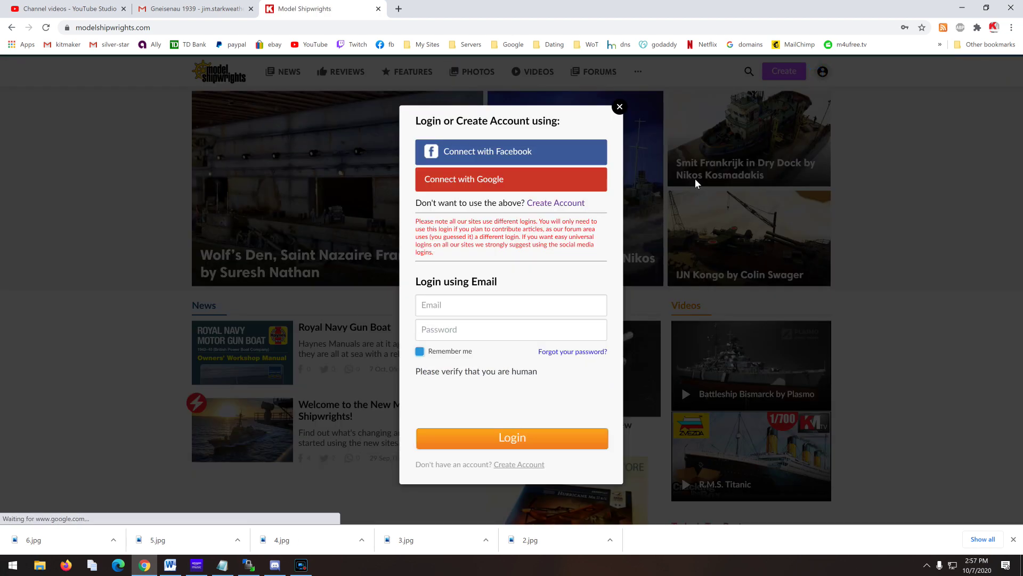
left_click(501, 184)
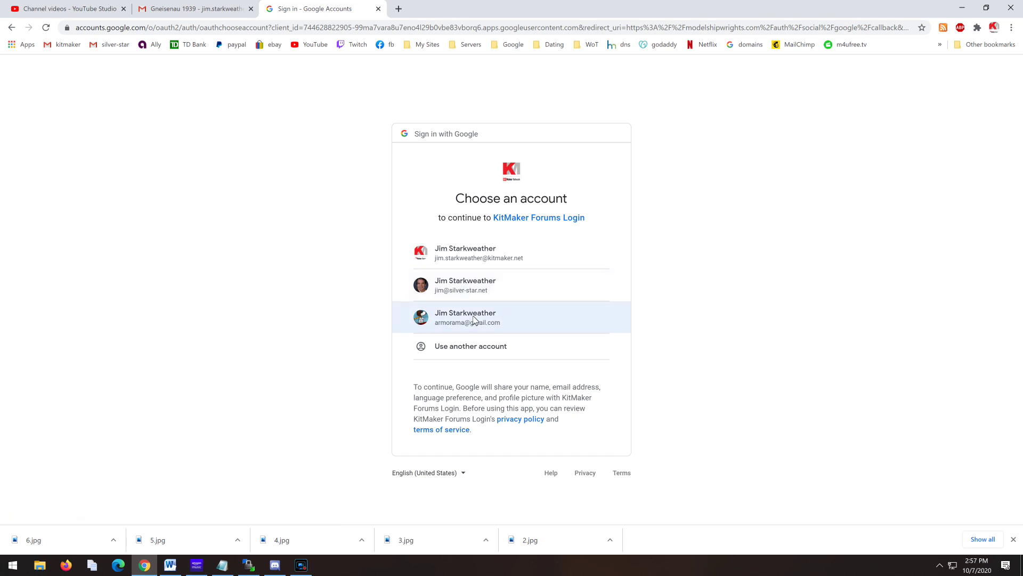
left_click(487, 315)
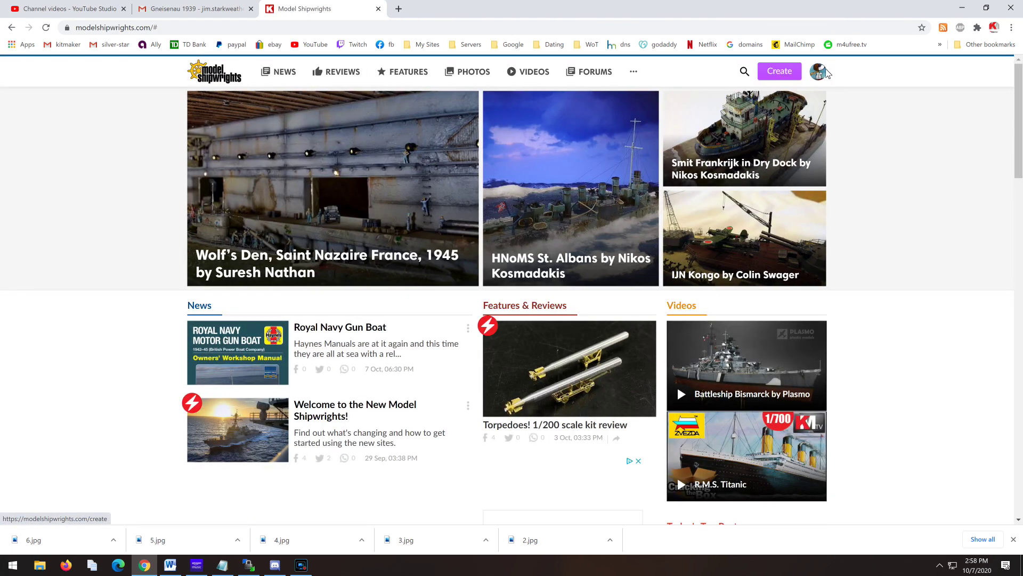
Start a new post and switch its type from Article to Photos, leaving the blank article unsaved
left_click(784, 76)
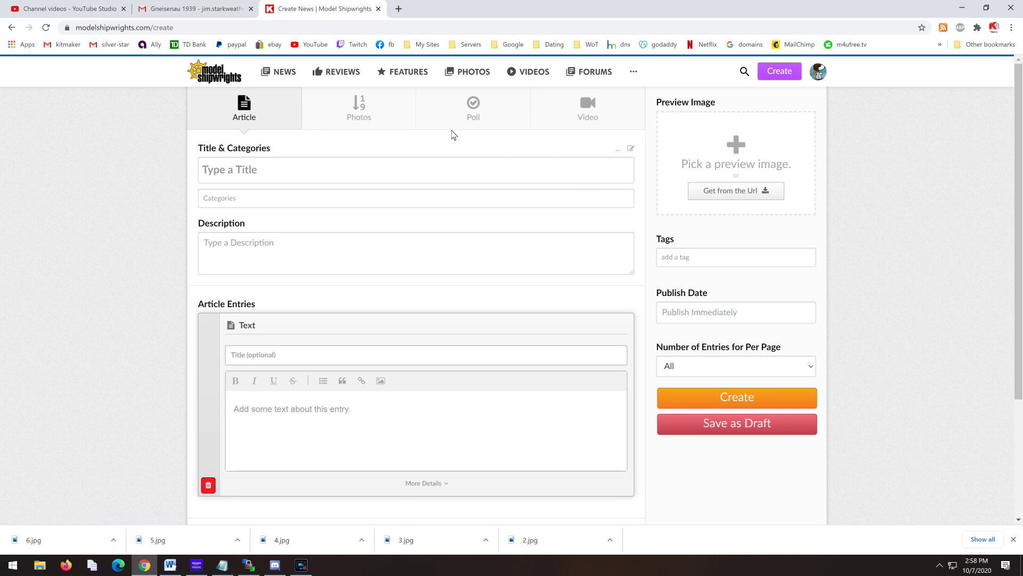
left_click(356, 109)
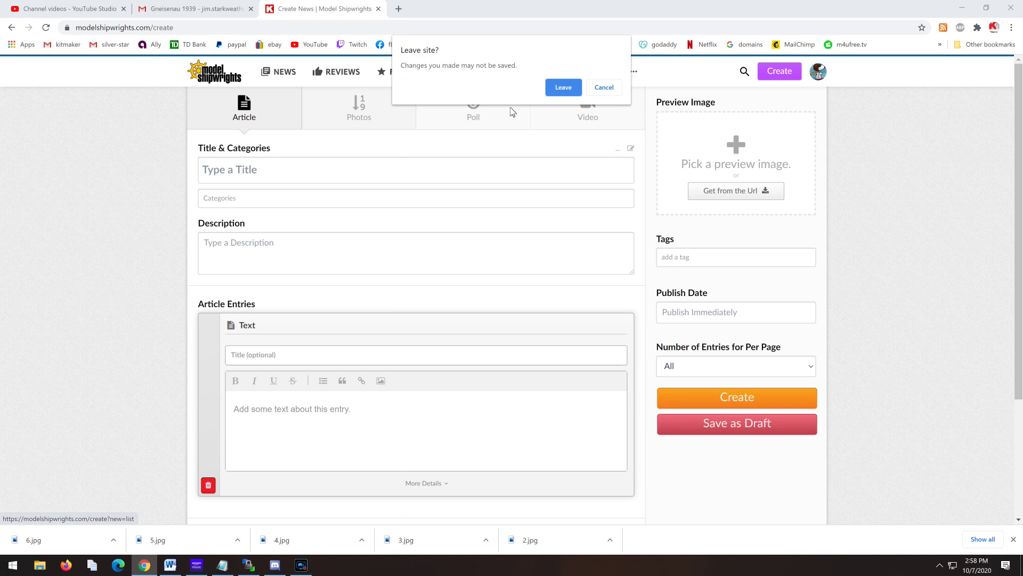
left_click(563, 88)
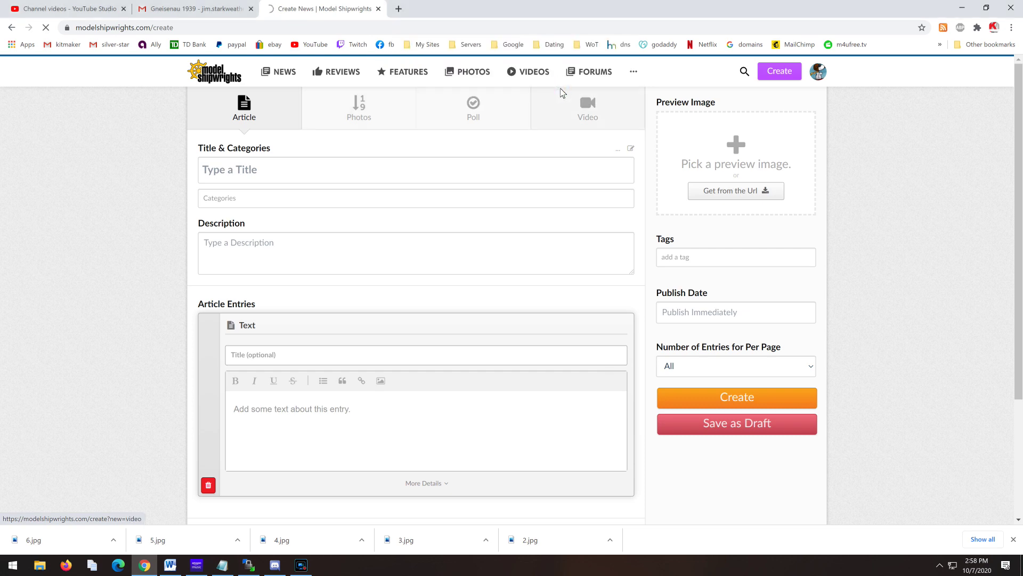
left_click(405, 123)
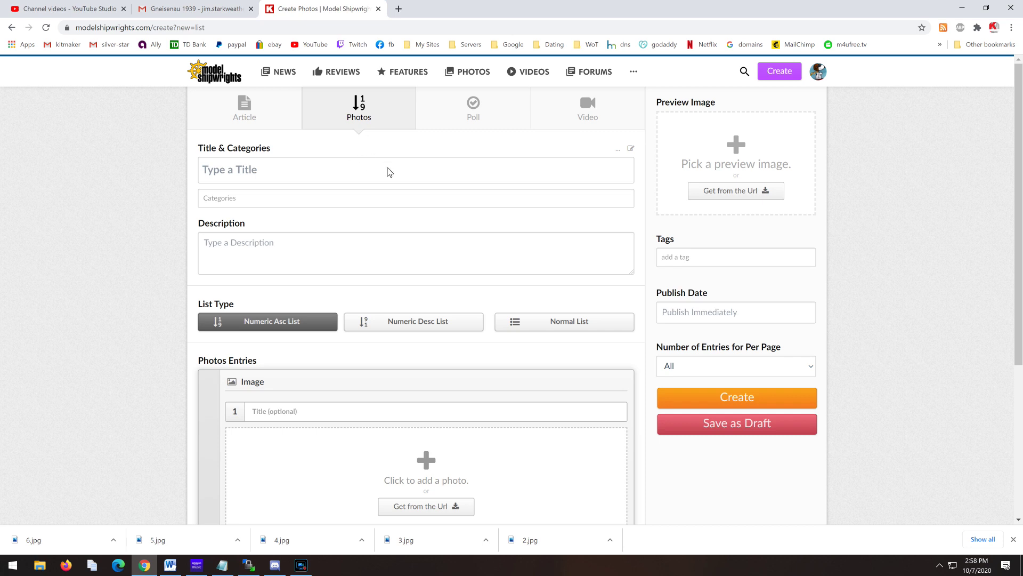
Title the photo post "Gneisenau 1939", taken from the subject of the submission email
left_click(288, 174)
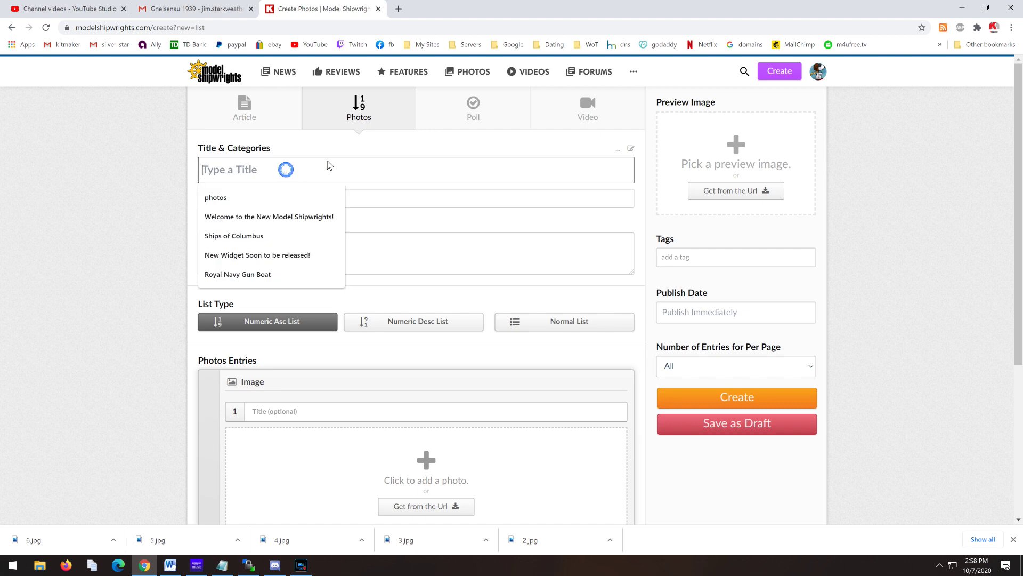
left_click(223, 11)
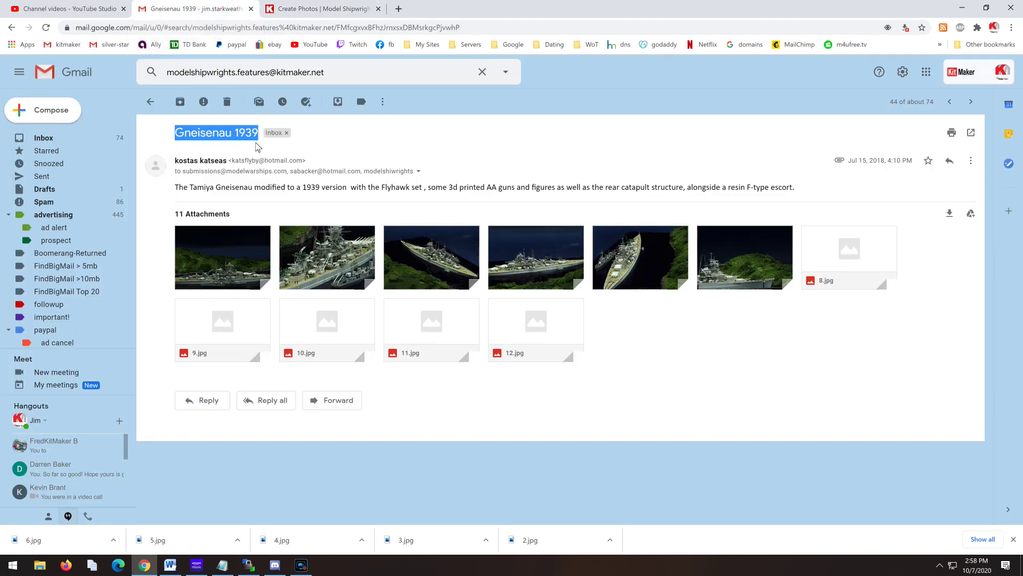
left_click(335, 11)
type("Gneisenau 1939")
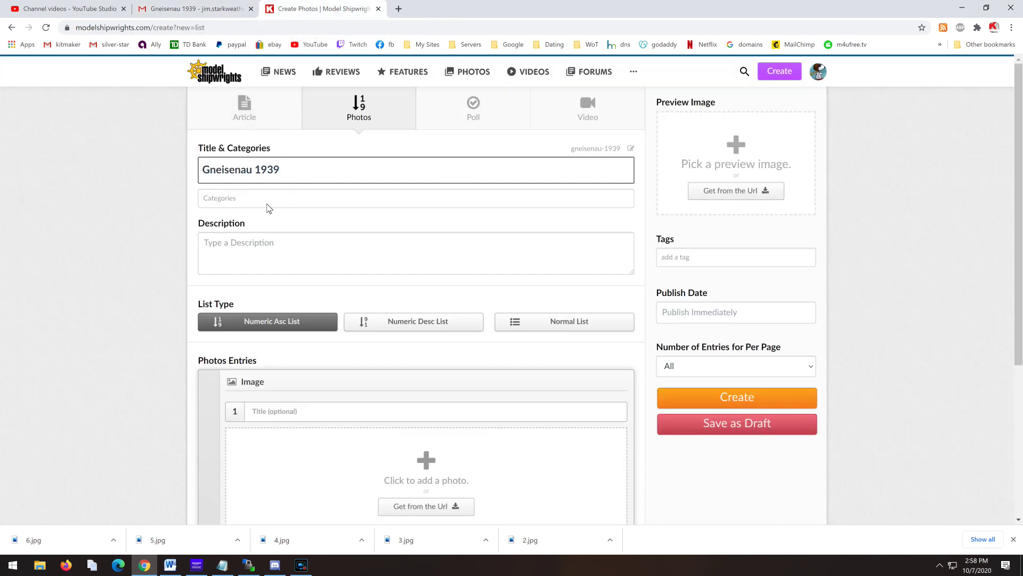
Assign the Photos category to the post
left_click(269, 202)
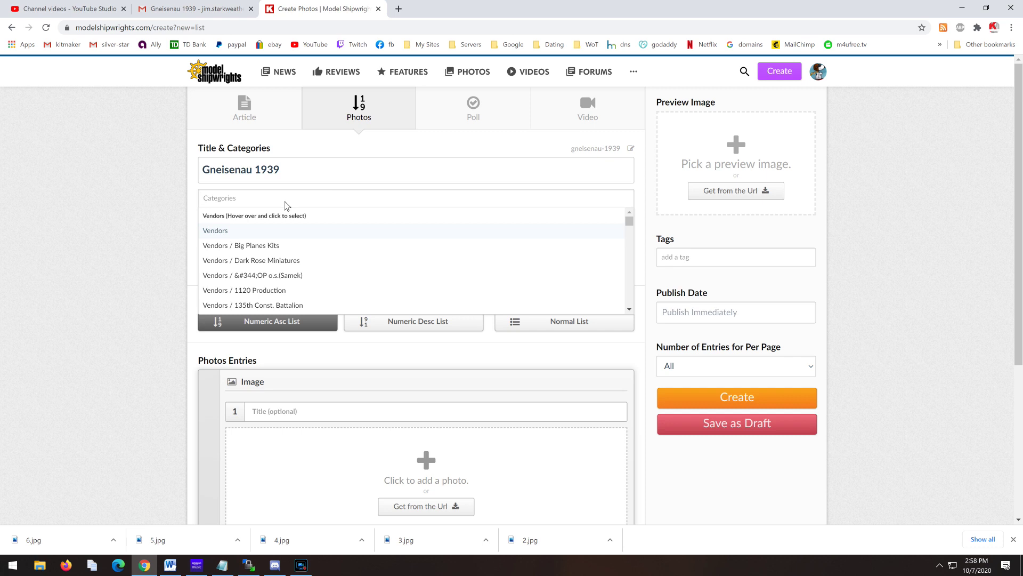
type("Phpo")
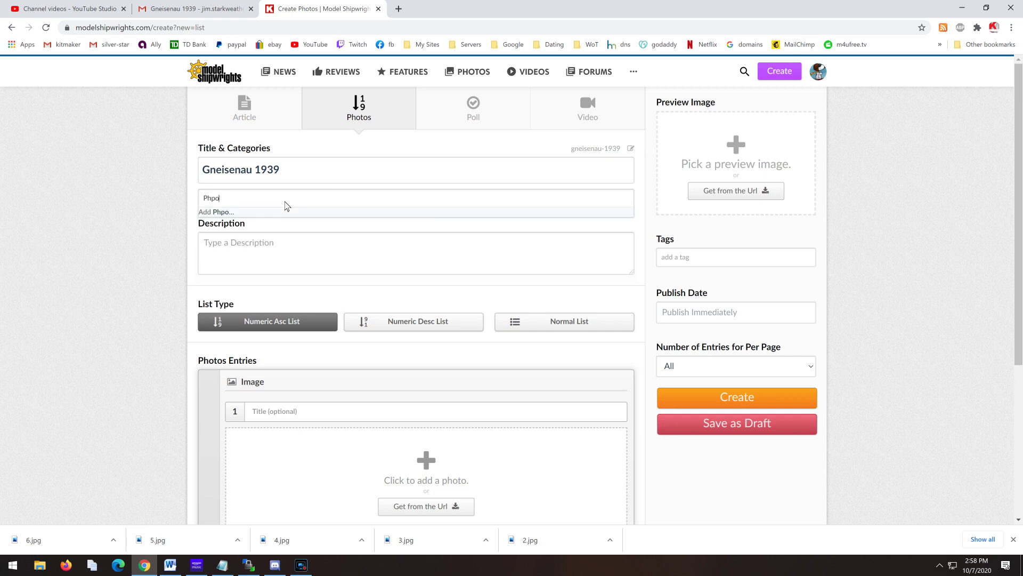
key("BackSpace")
key("BackSpace")
type("ot")
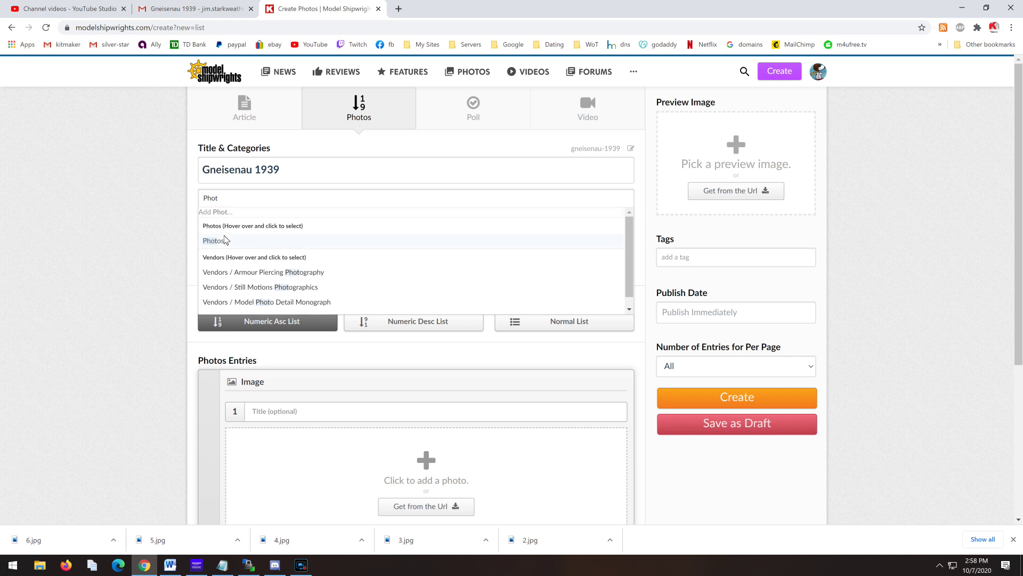
left_click(216, 243)
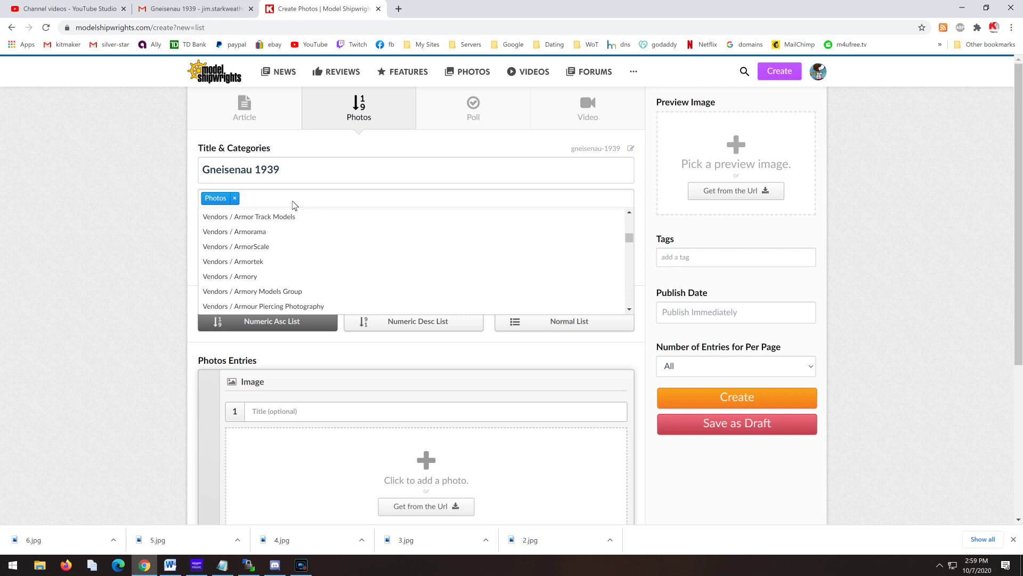
Check the kit manufacturer in the submission email and add the category Vendors / Tamiya, Inc. to the post
left_click(187, 9)
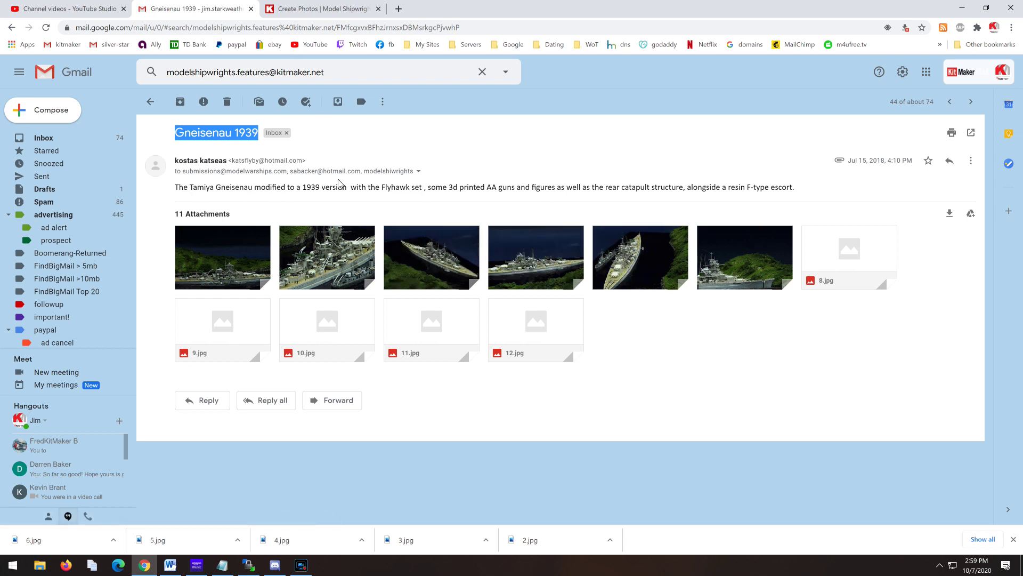
left_click(317, 14)
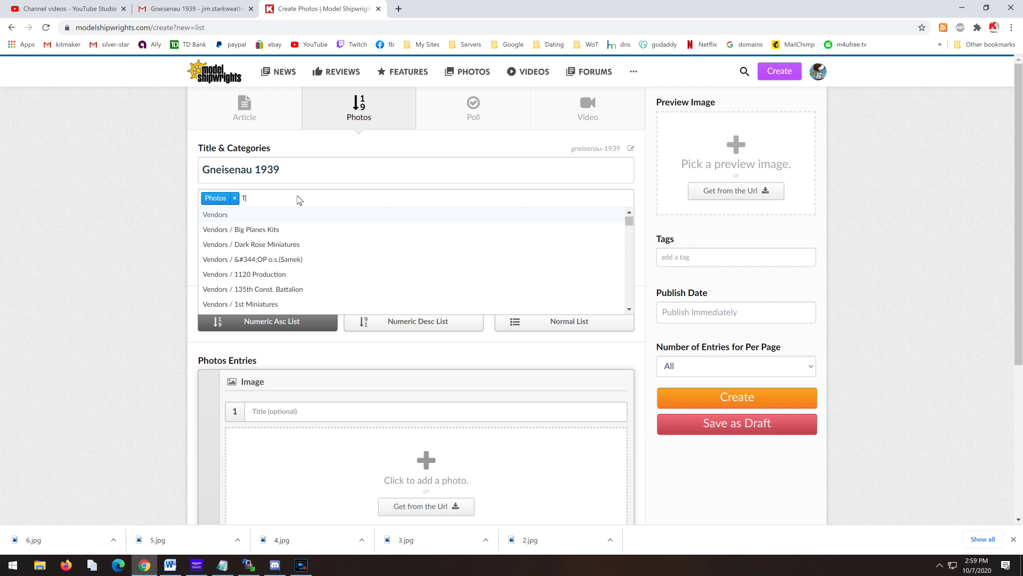
type("ami")
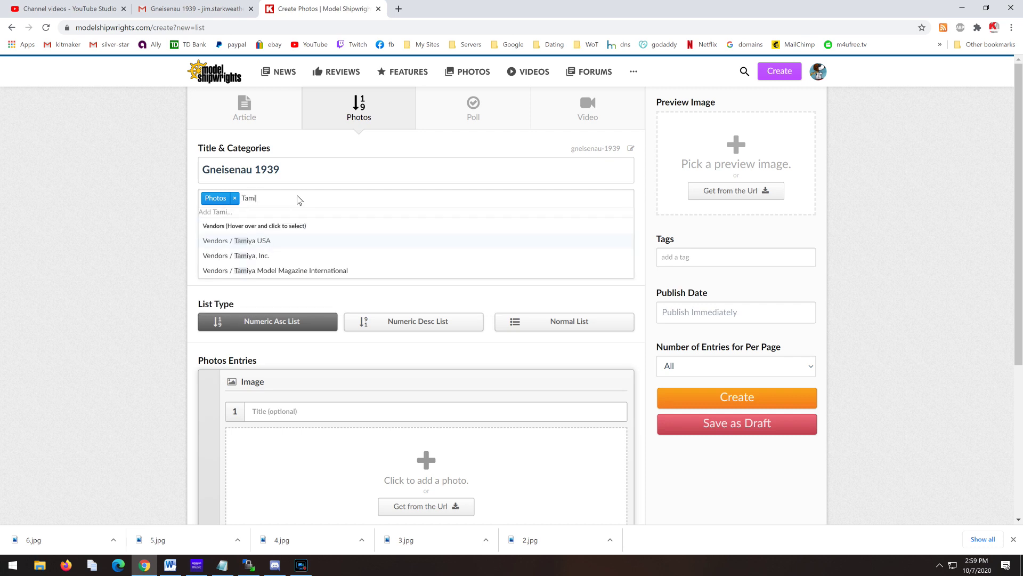
left_click(263, 256)
left_click(355, 197)
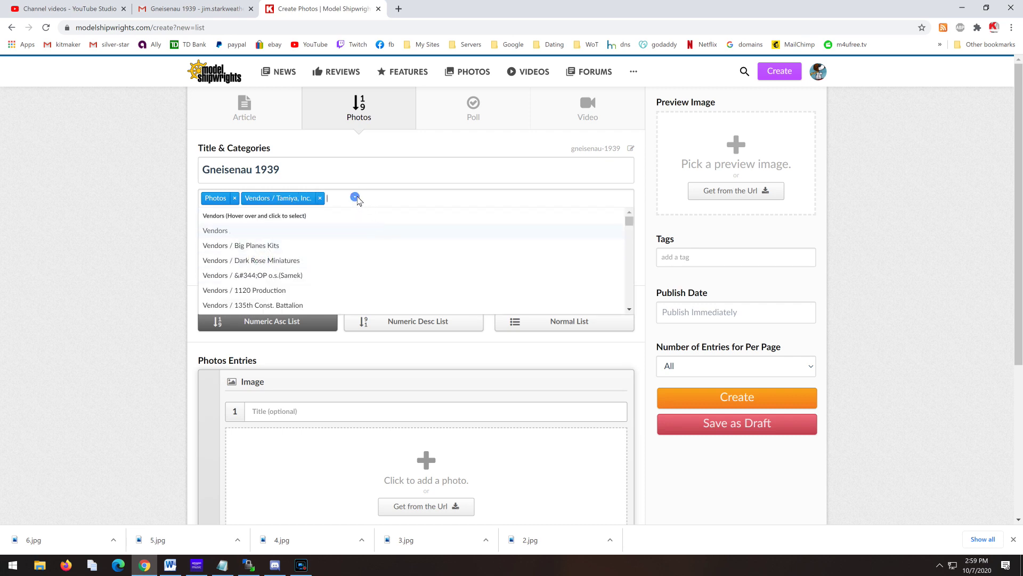
left_click(425, 173)
Copy the sentence about the modified Tamiya Gneisenau from the submission email into the post's description
left_click(267, 243)
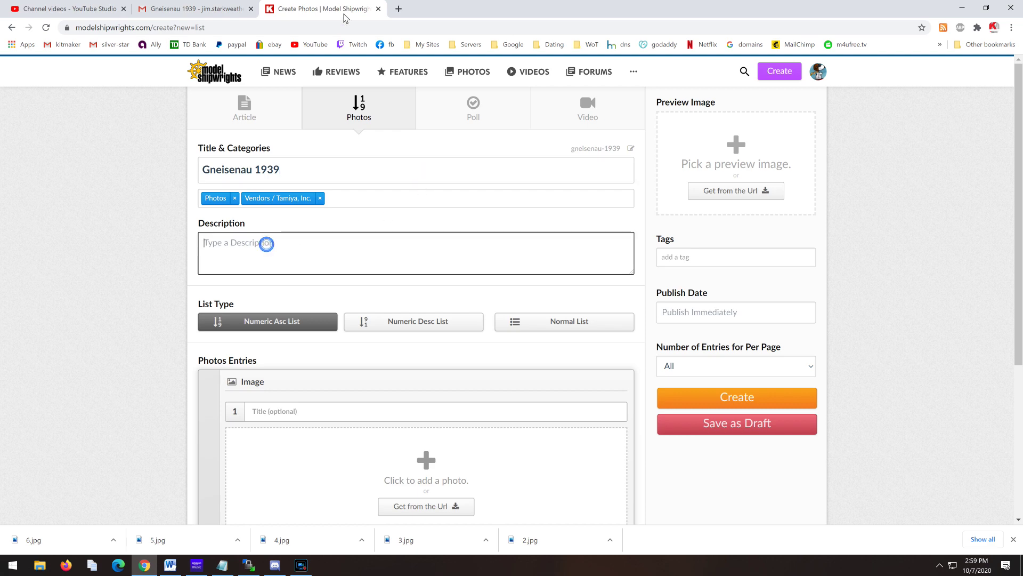
left_click(202, 8)
left_click_drag(177, 193, 803, 193)
key("ctrl+c")
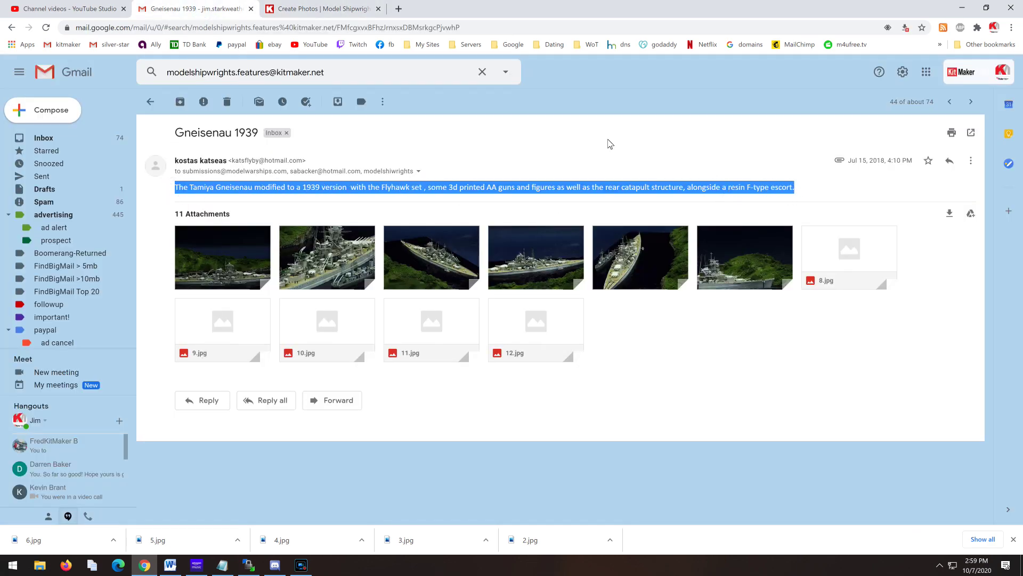
left_click(320, 8)
key("ctrl+v")
Check the photo attachments in the submission email and add a second image entry to the post
scroll(448, 263, "down", 3)
scroll(456, 254, "up", 1)
scroll(456, 253, "down", 2)
scroll(450, 326, "up", 2)
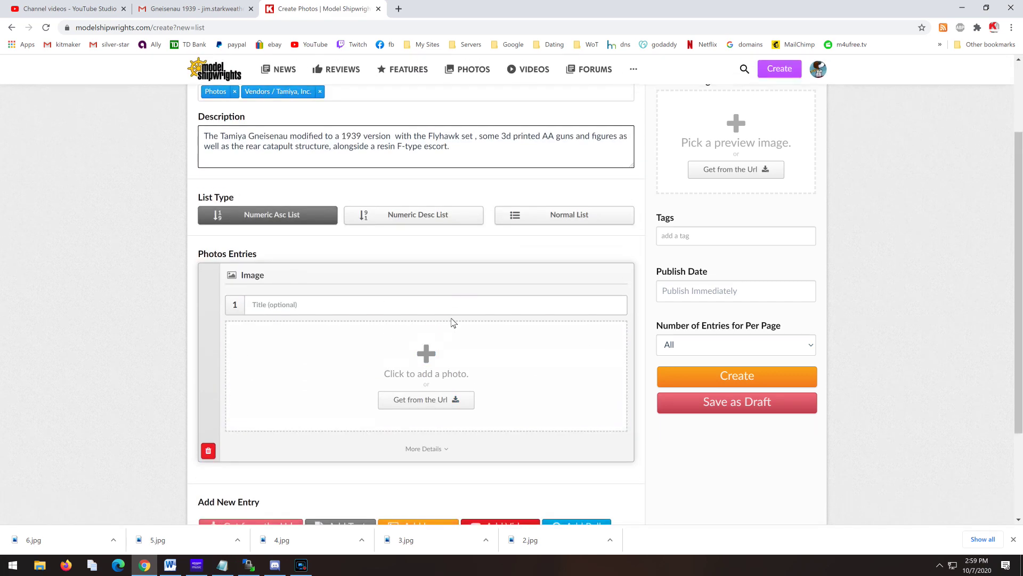
left_click(181, 9)
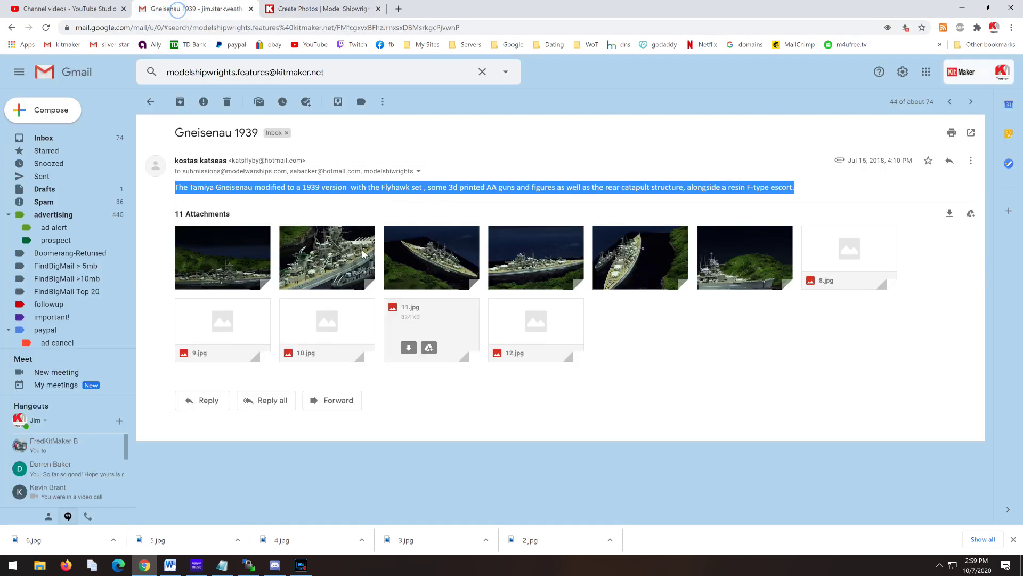
left_click(322, 9)
scroll(512, 327, "down", 3)
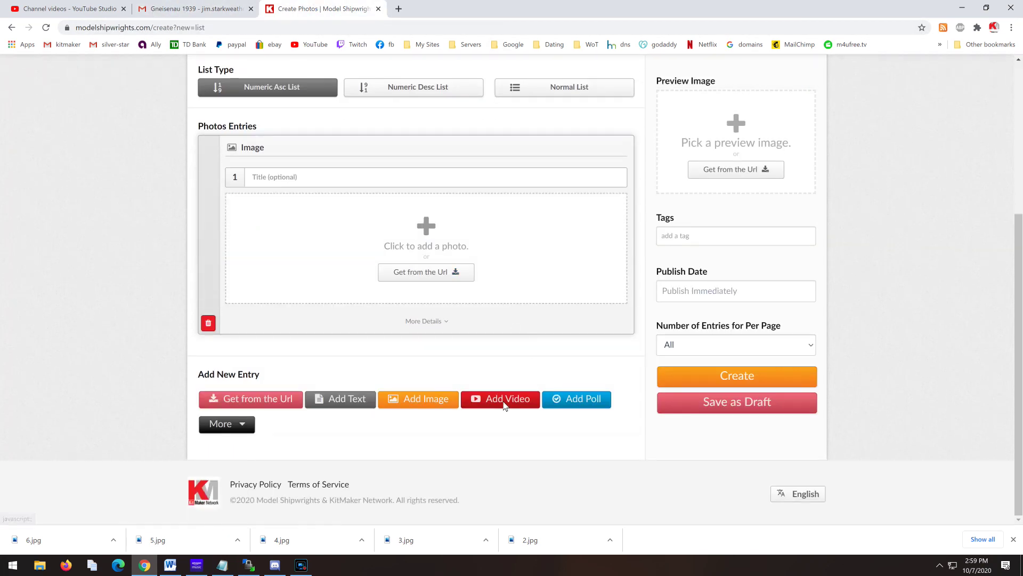
left_click(437, 409)
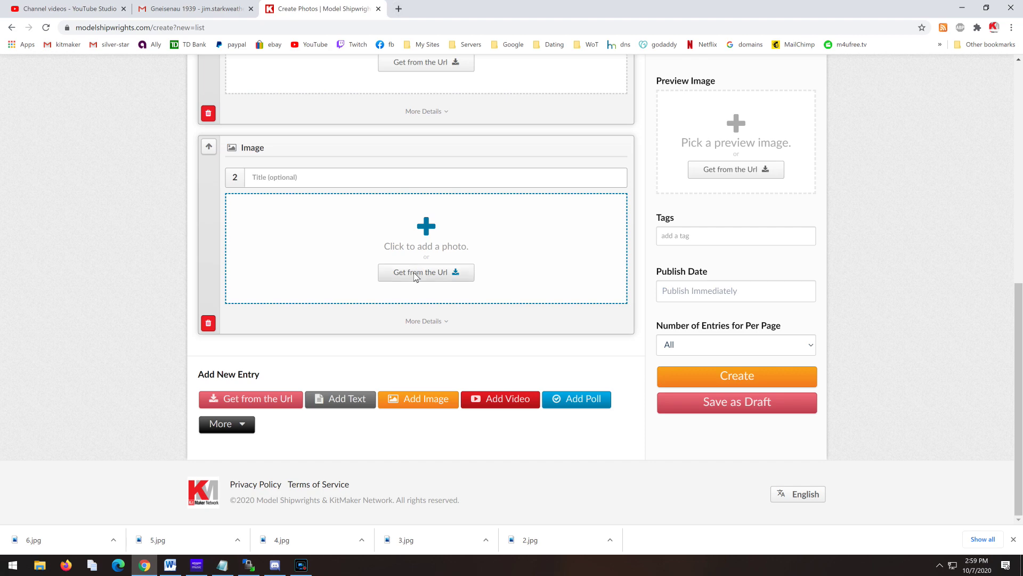
Upload 4.jpg from the Downloads folder to the second image entry, instead of fetching an image from a URL
left_click(458, 271)
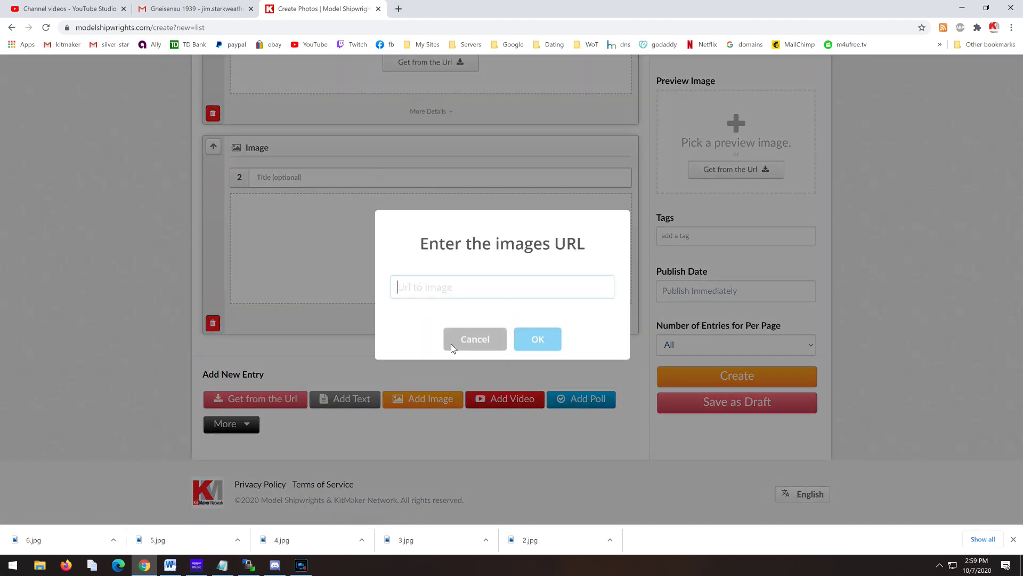
left_click(472, 345)
left_click(483, 234)
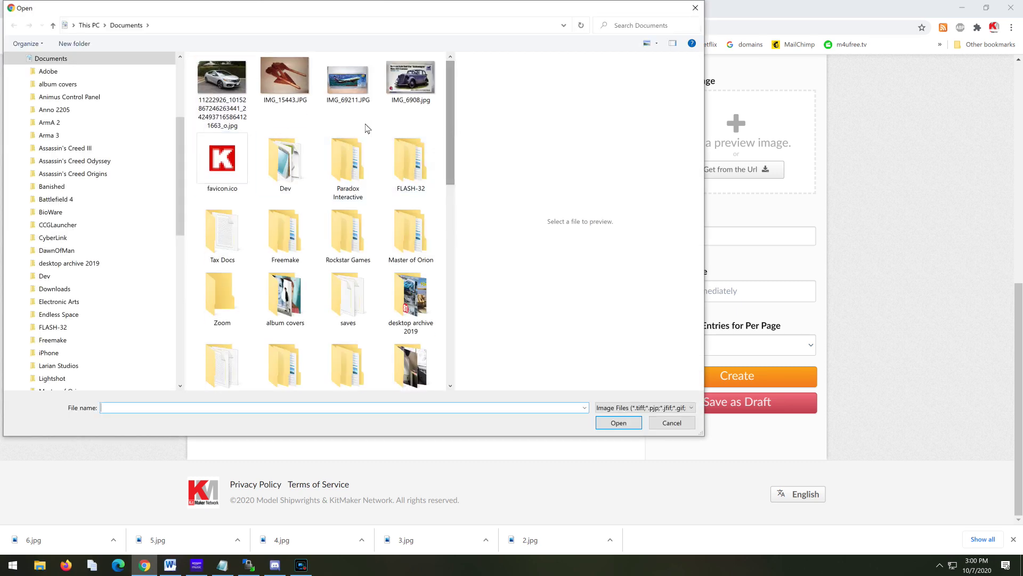
left_click_drag(180, 165, 190, 106)
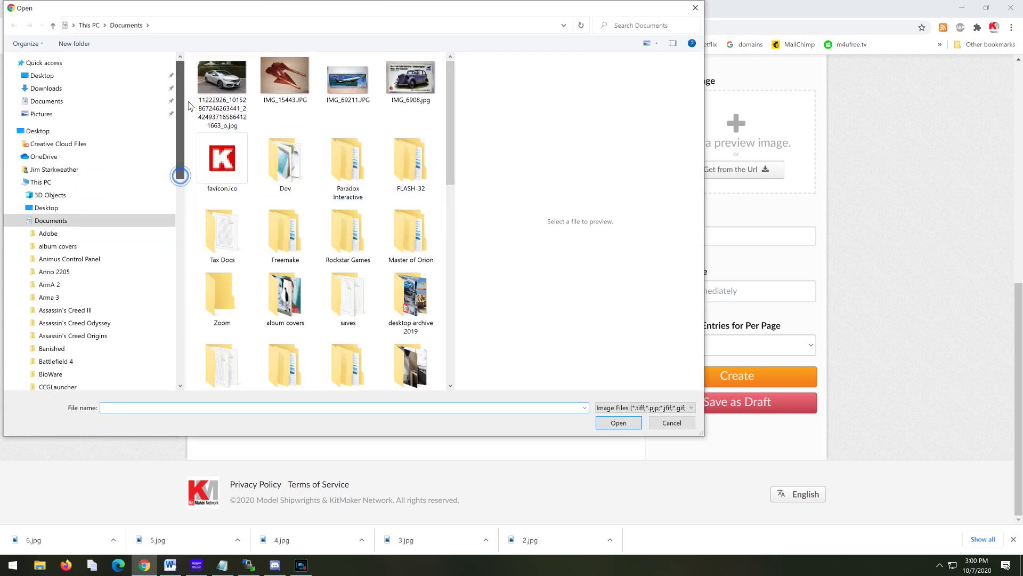
left_click(69, 88)
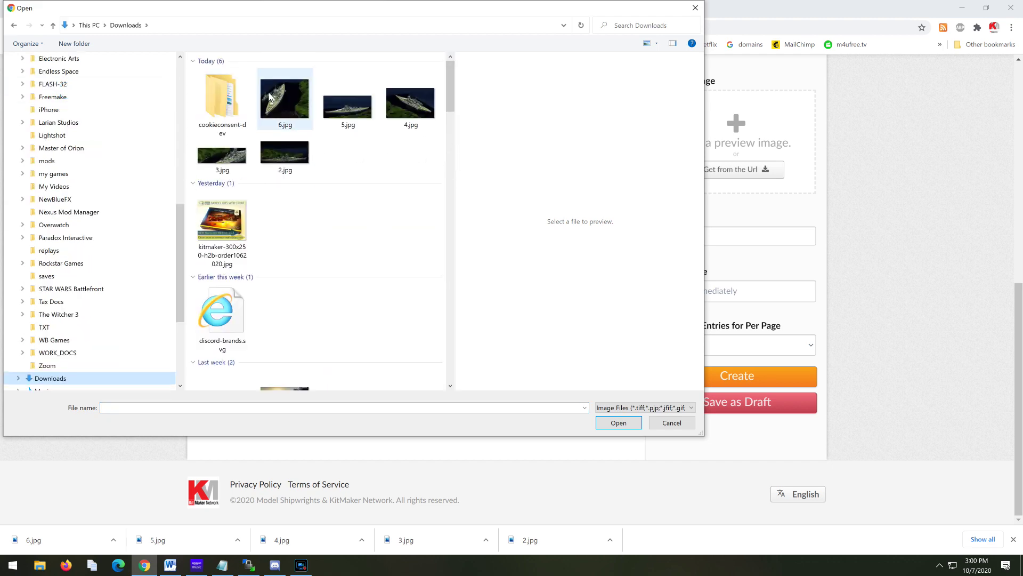
scroll(353, 141, "down", 10)
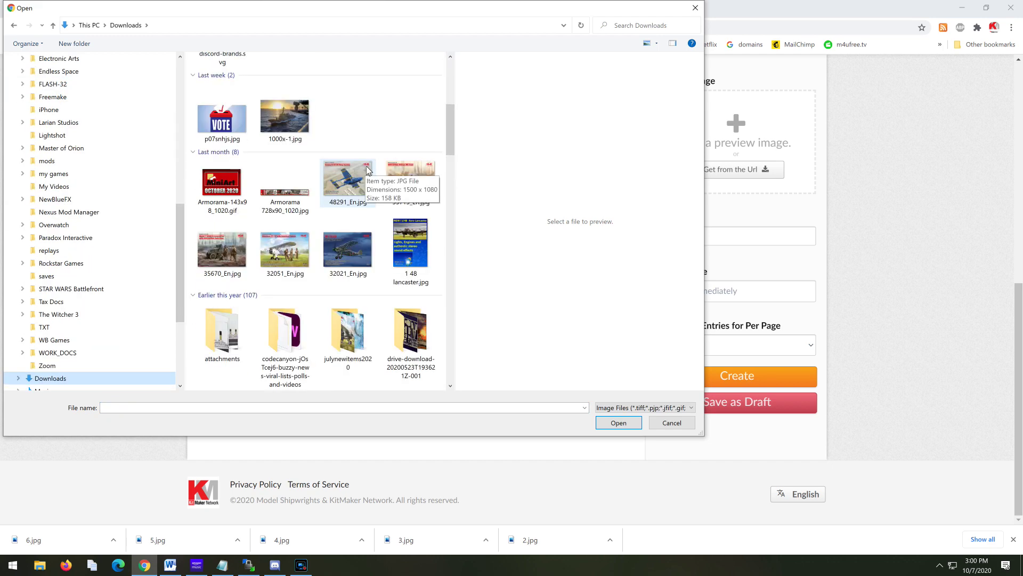
scroll(370, 197, "down", 15)
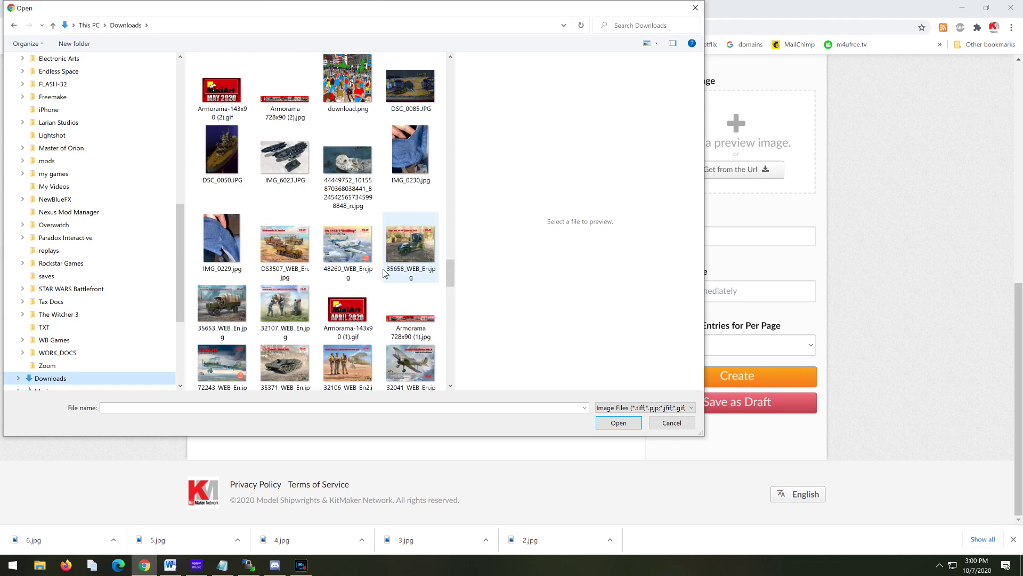
scroll(374, 253, "up", 3)
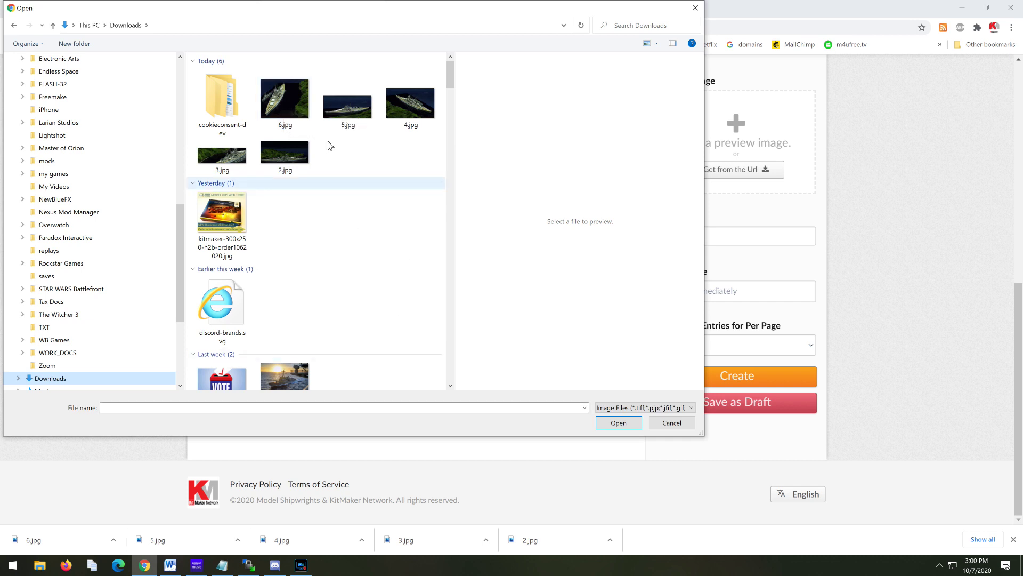
left_click(418, 108)
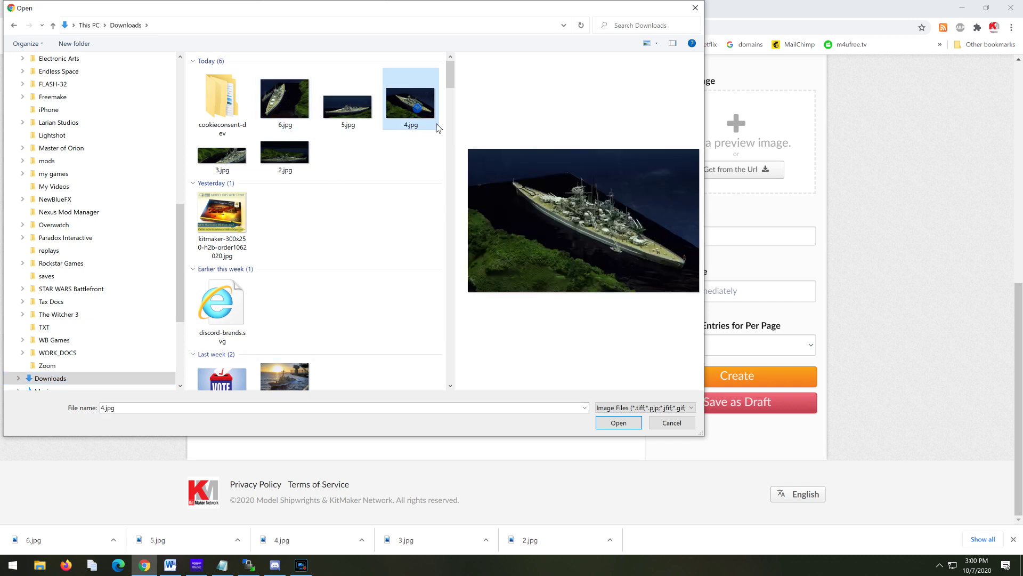
left_click(617, 426)
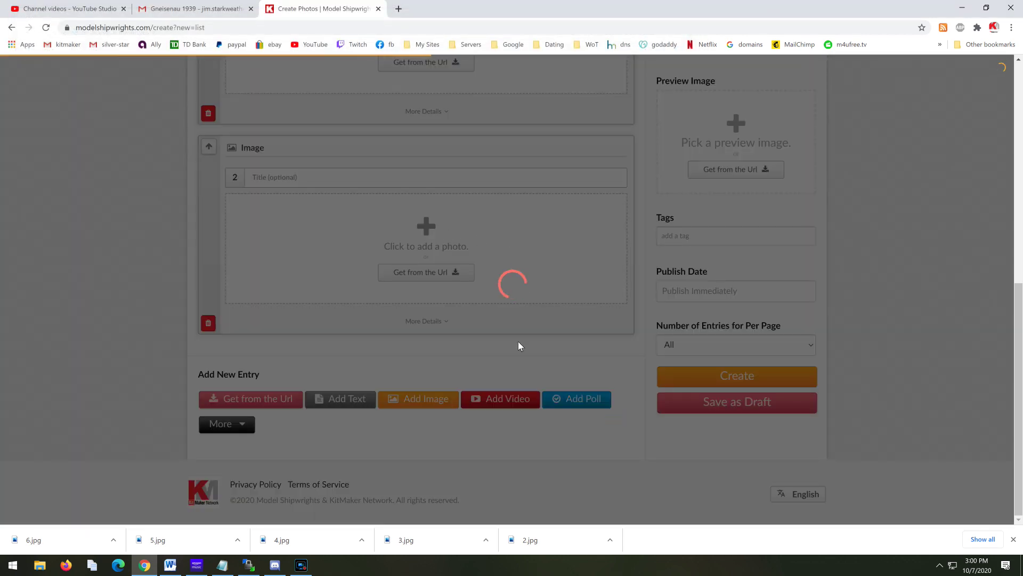
Add a third image entry to the post and upload 5.jpg from the Downloads folder to it
scroll(515, 309, "down", 4)
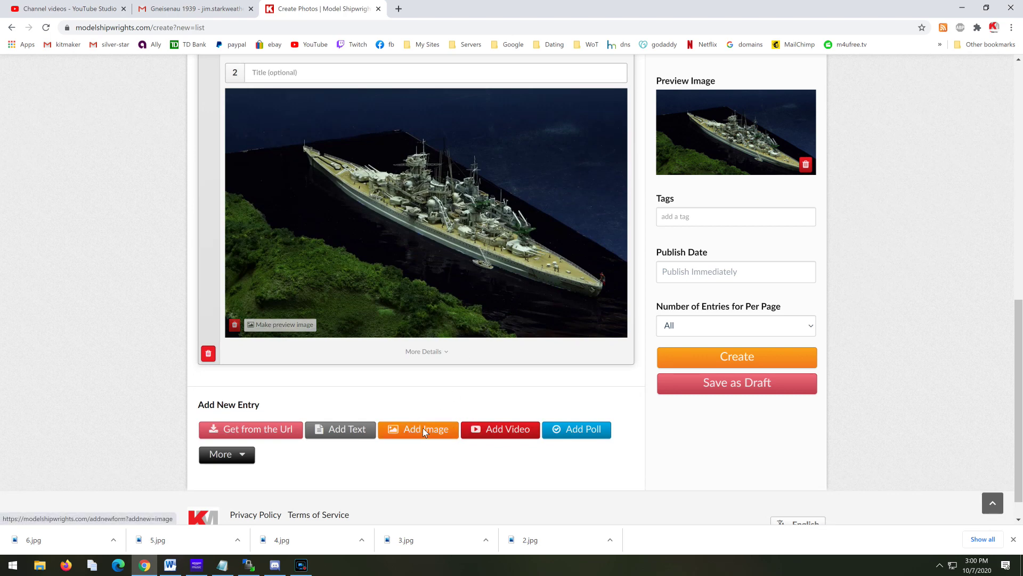
left_click(424, 429)
left_click(432, 257)
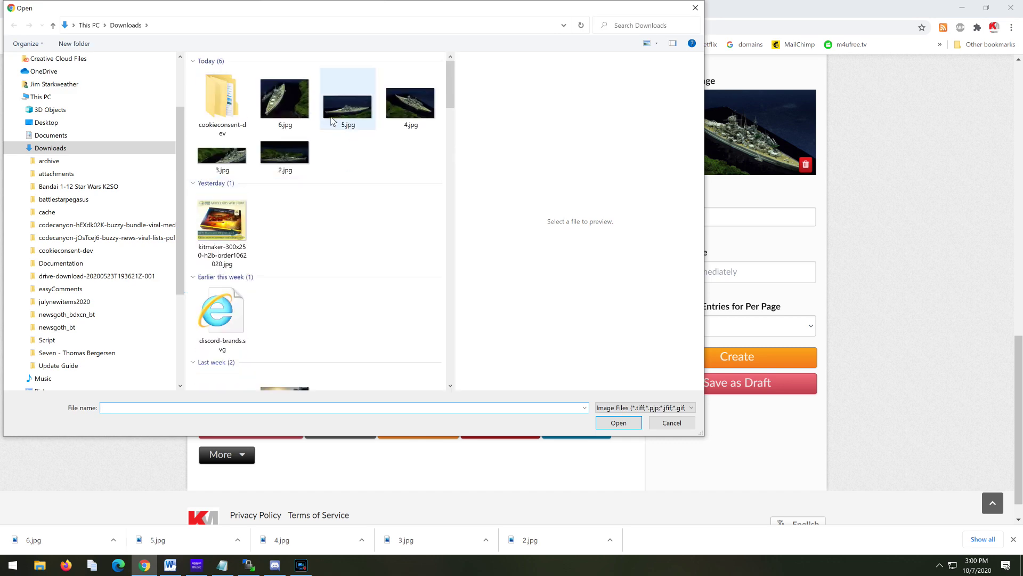
left_click(350, 114)
left_click(619, 423)
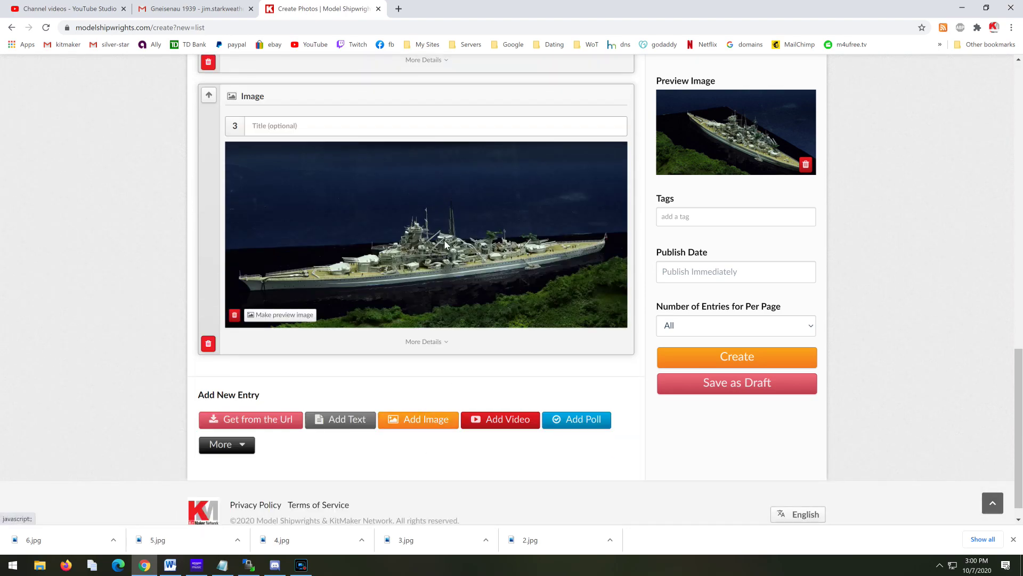
Add a fourth image entry to the post and upload 6.jpg from the Downloads folder to it
left_click(427, 426)
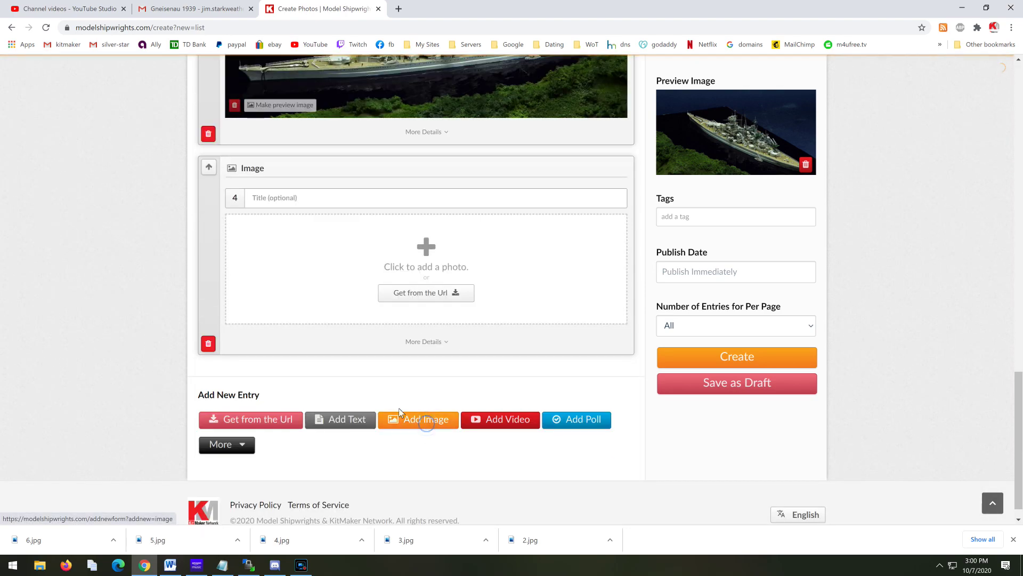
left_click(265, 233)
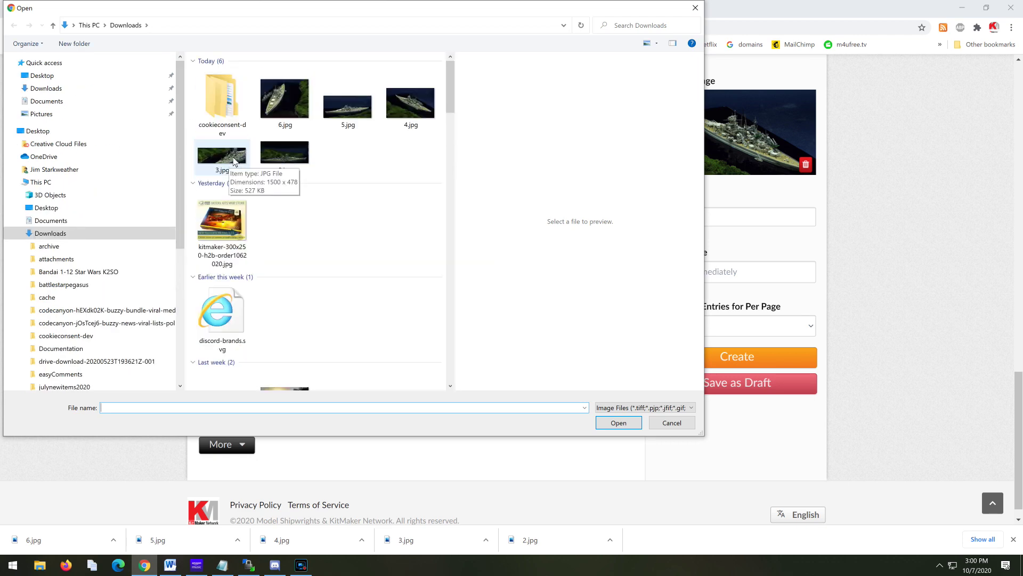
left_click(285, 100)
left_click(617, 424)
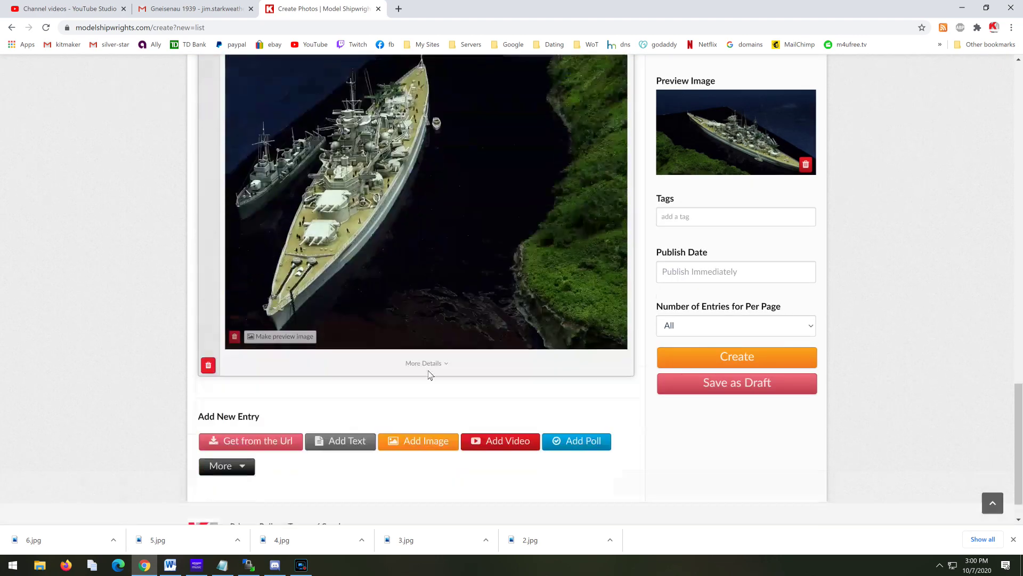
Add a fifth image entry to the post and upload 3.jpg from the Downloads folder to it
scroll(357, 256, "down", 1)
left_click(409, 395)
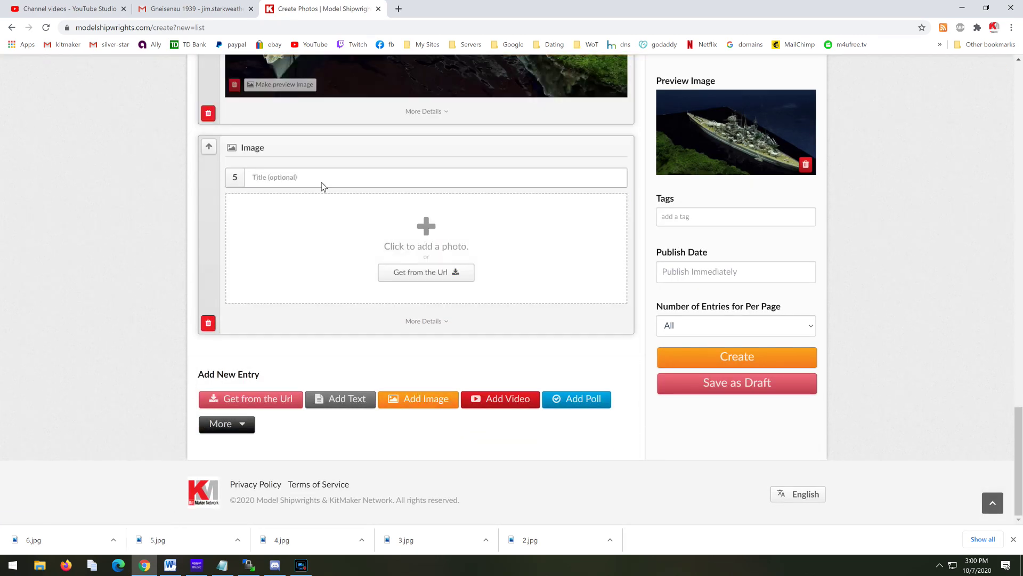
left_click(431, 229)
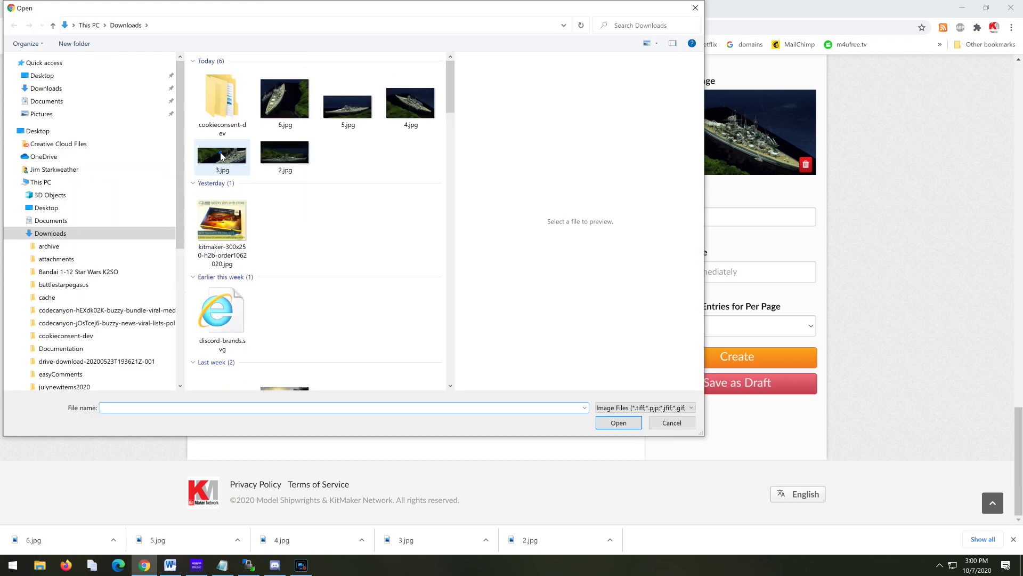
left_click(222, 156)
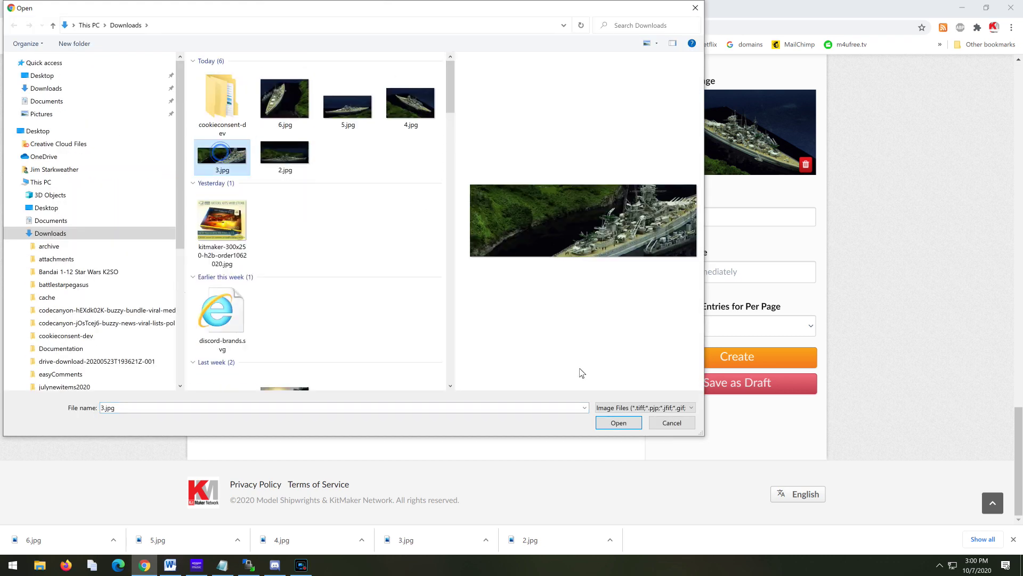
left_click(614, 424)
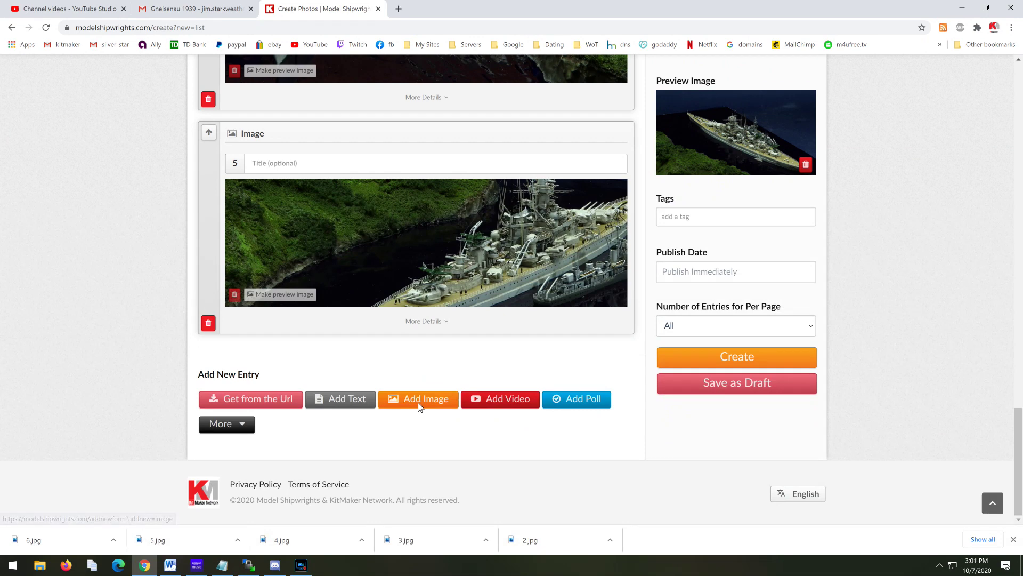
Add a sixth image entry to the post and upload 2.jpg from the Downloads folder to it
left_click(424, 403)
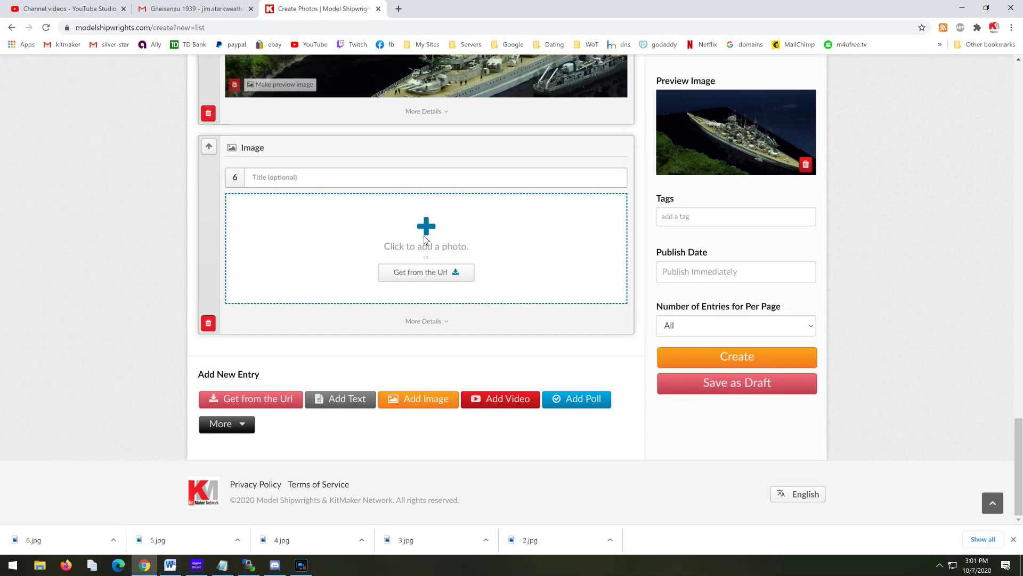
left_click(251, 227)
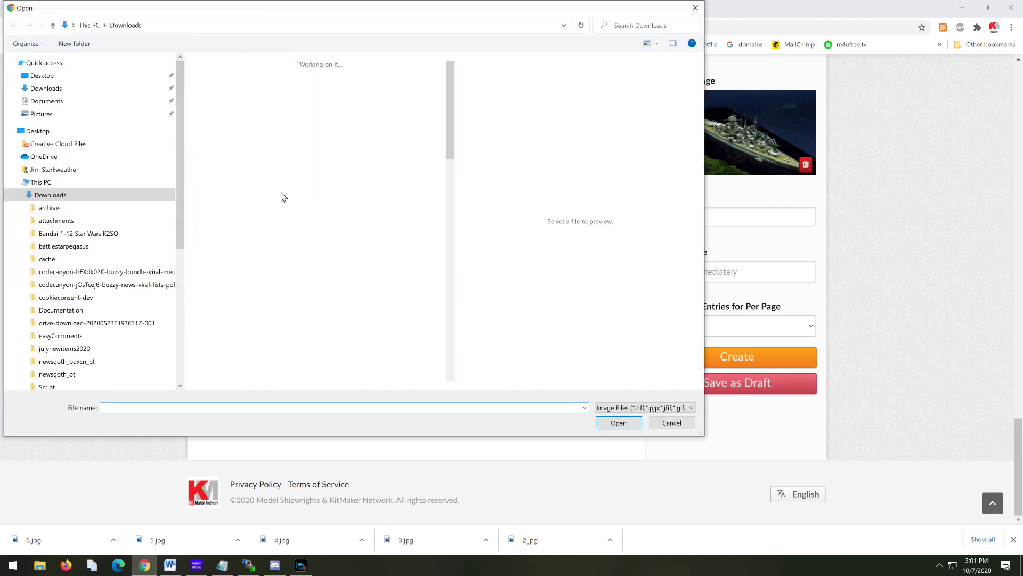
left_click(273, 160)
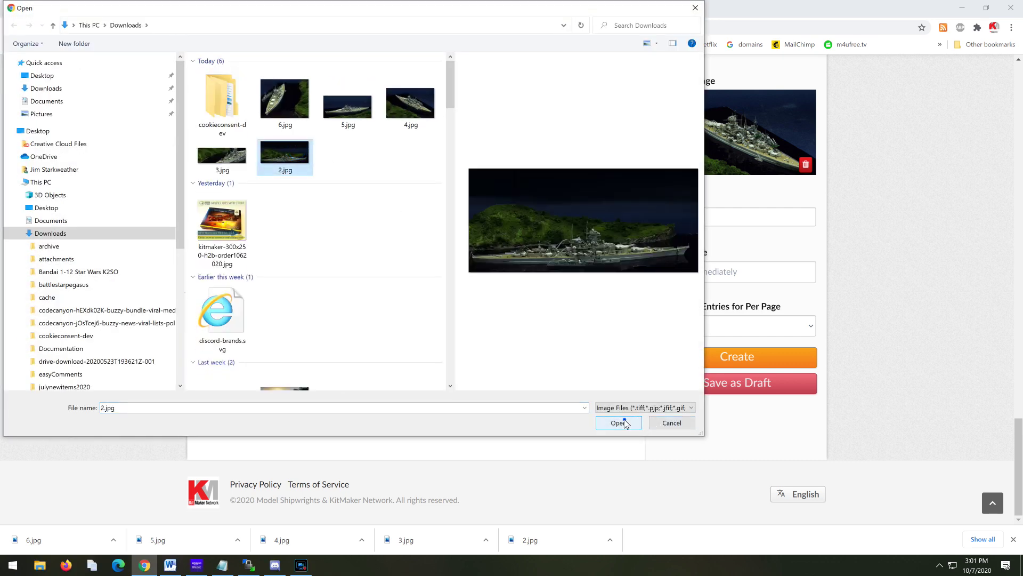
left_click(619, 423)
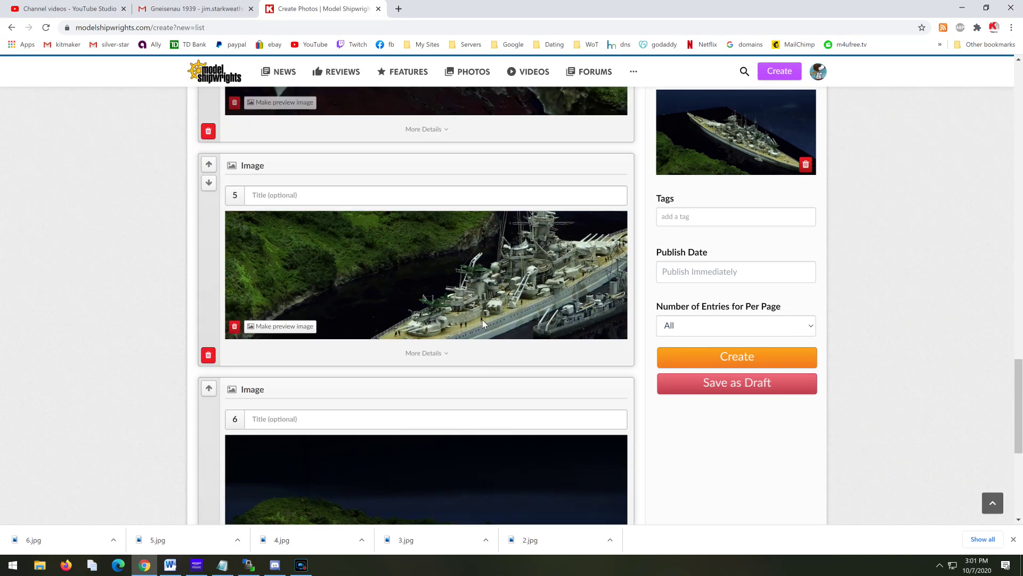
Review the order of the uploaded photos and move the fourth image entry, 6.jpg, up to the first position
scroll(483, 291, "up", 15)
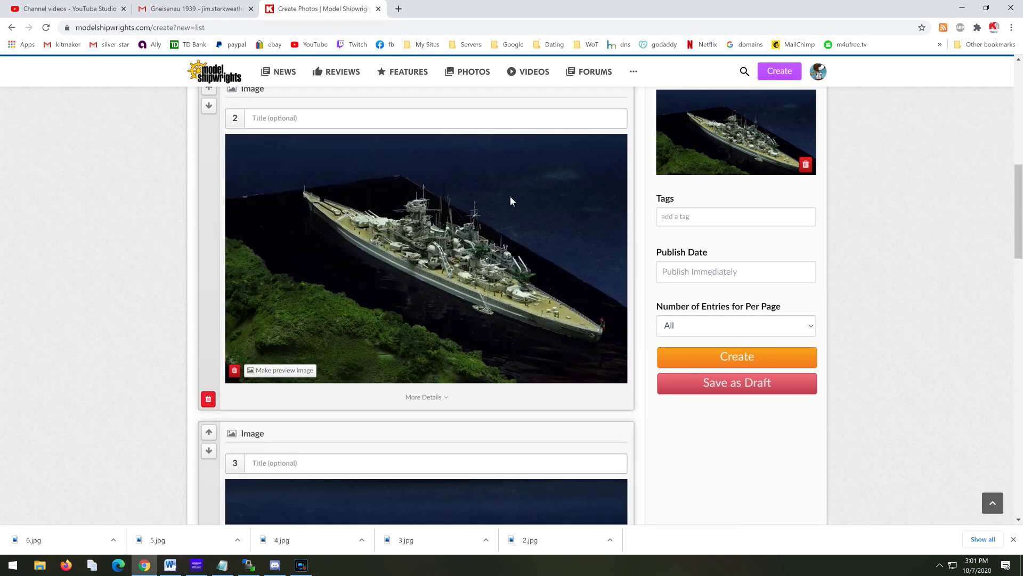
scroll(496, 198, "up", 3)
scroll(480, 205, "down", 10)
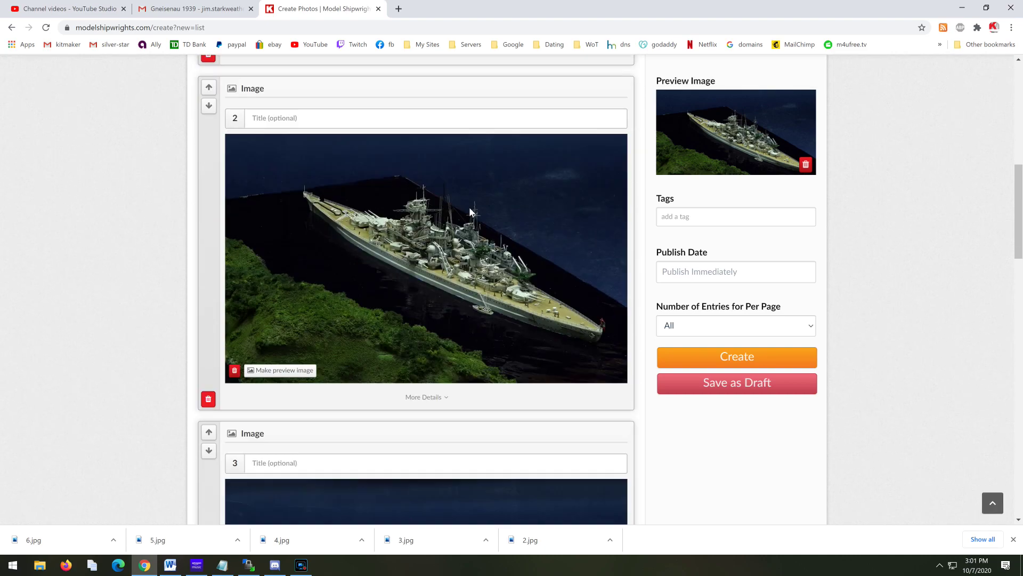
scroll(463, 221, "down", 7)
scroll(455, 219, "up", 1)
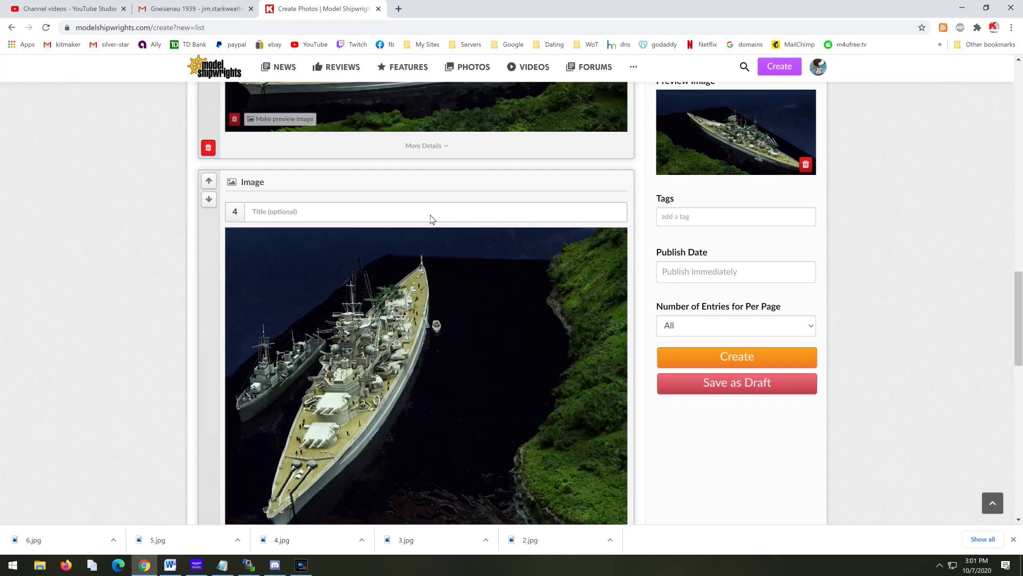
left_click(208, 183)
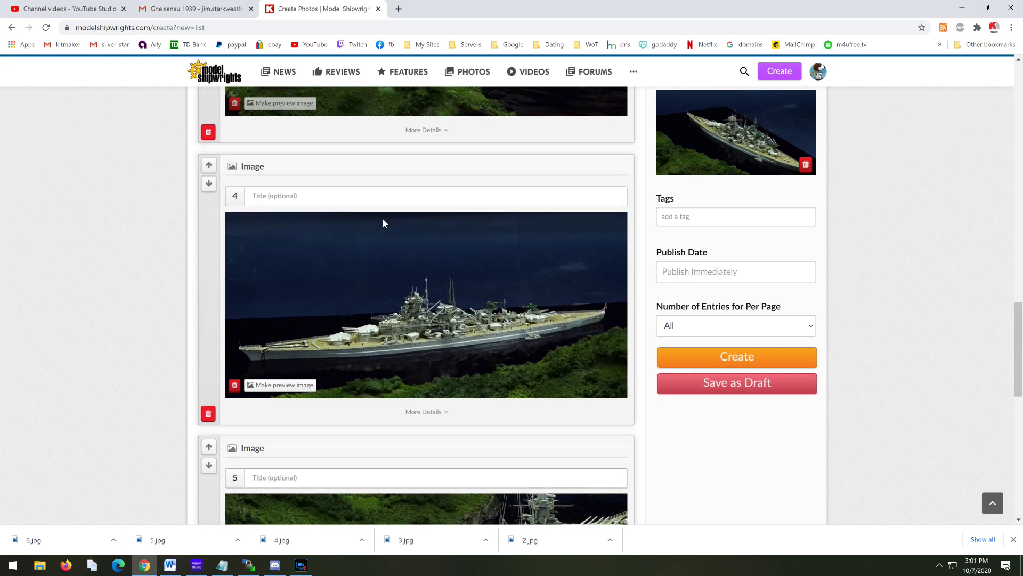
Check the reordered entries and delete the empty second image entry from the post
scroll(370, 219, "down", 20)
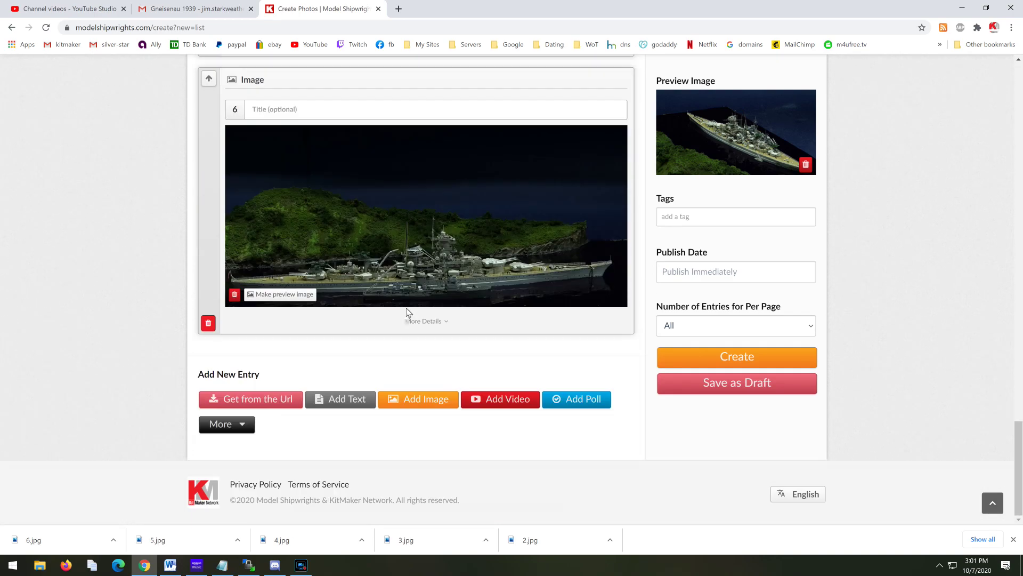
scroll(417, 298, "up", 15)
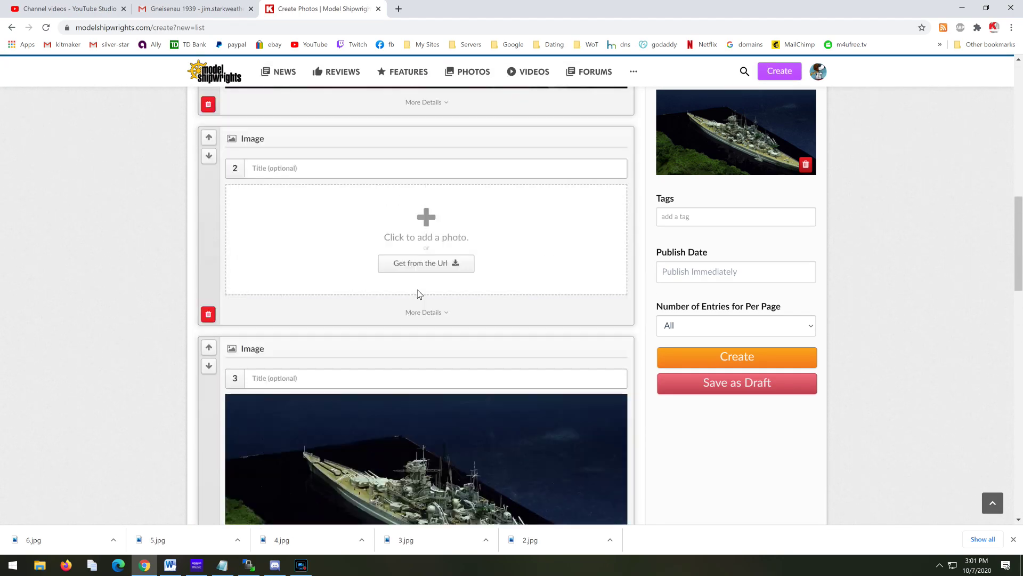
scroll(422, 295, "up", 4)
scroll(354, 201, "down", 8)
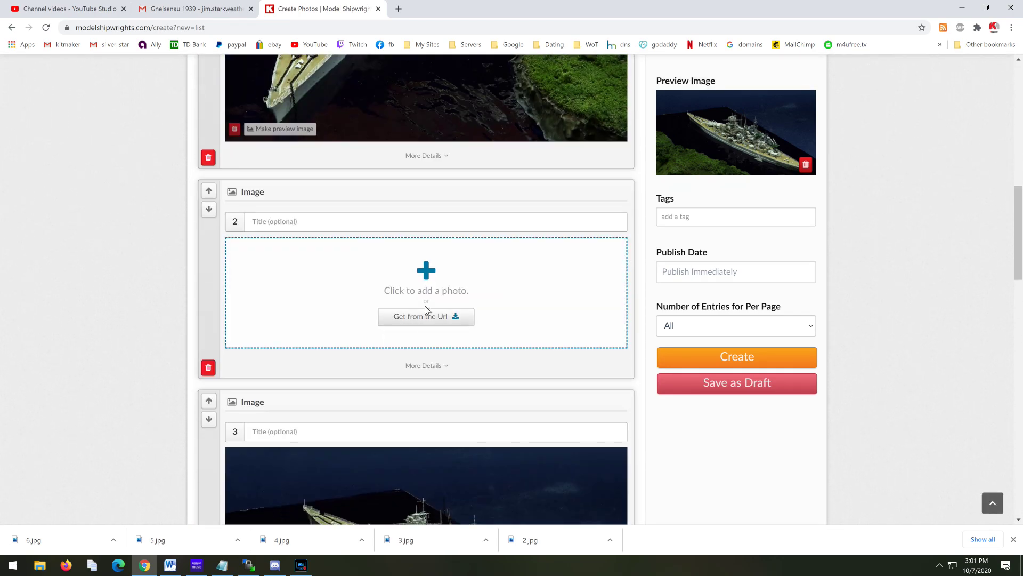
left_click(208, 367)
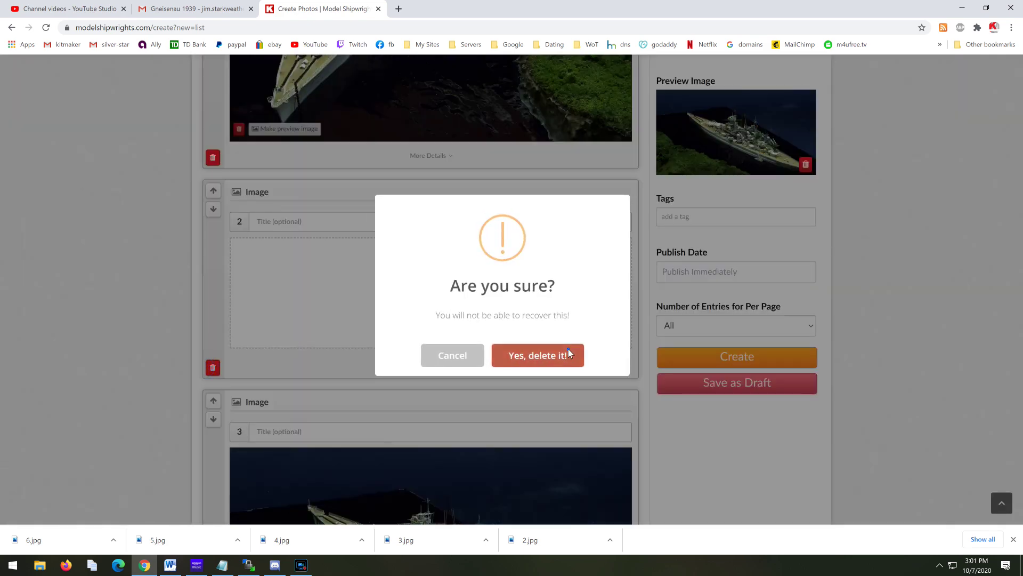
left_click(568, 353)
Try to create the post with an empty text entry added after the images, and remove that text entry
scroll(452, 260, "up", 5)
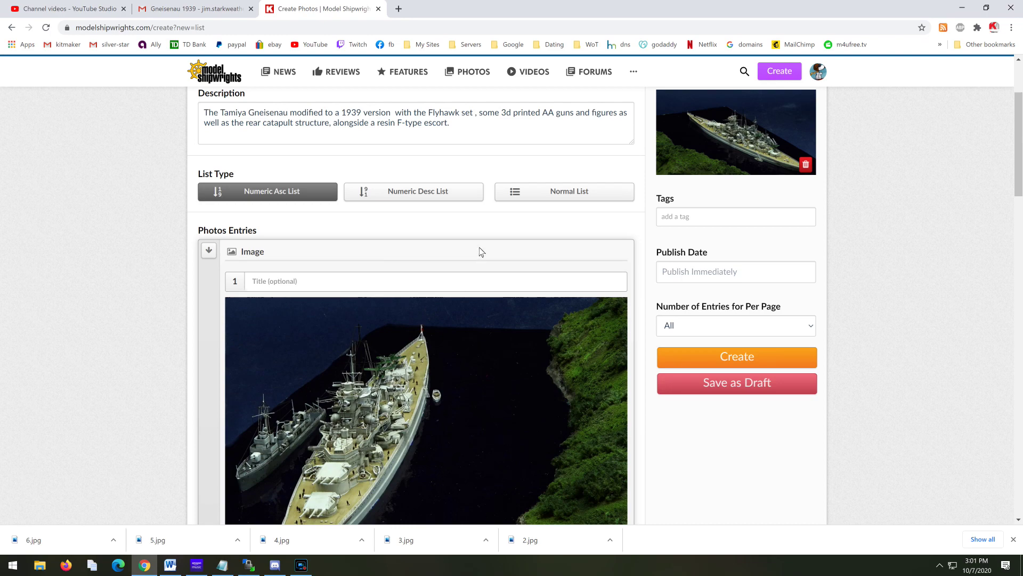
scroll(482, 252, "down", 10)
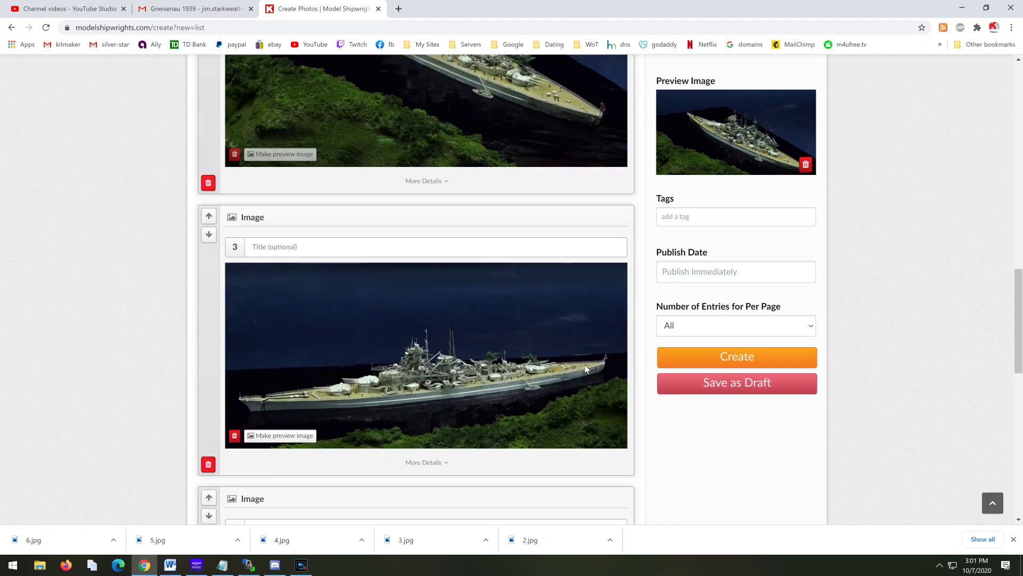
scroll(587, 368, "down", 10)
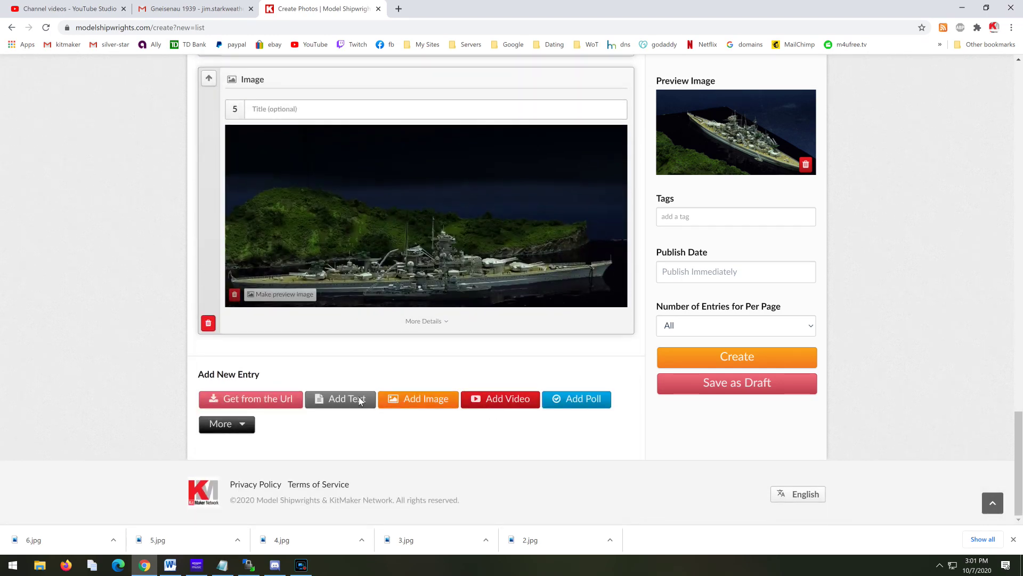
left_click(350, 398)
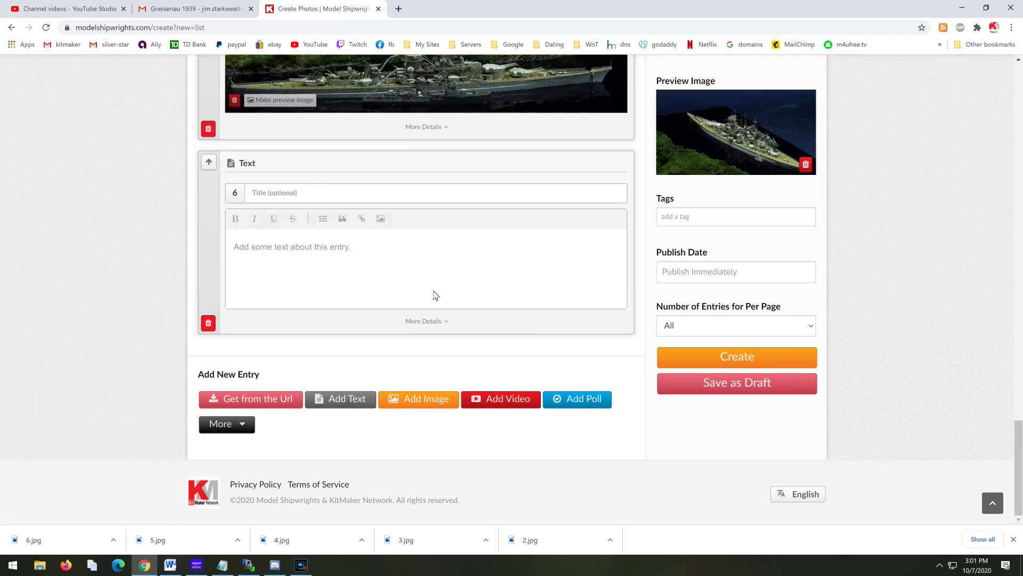
left_click(773, 357)
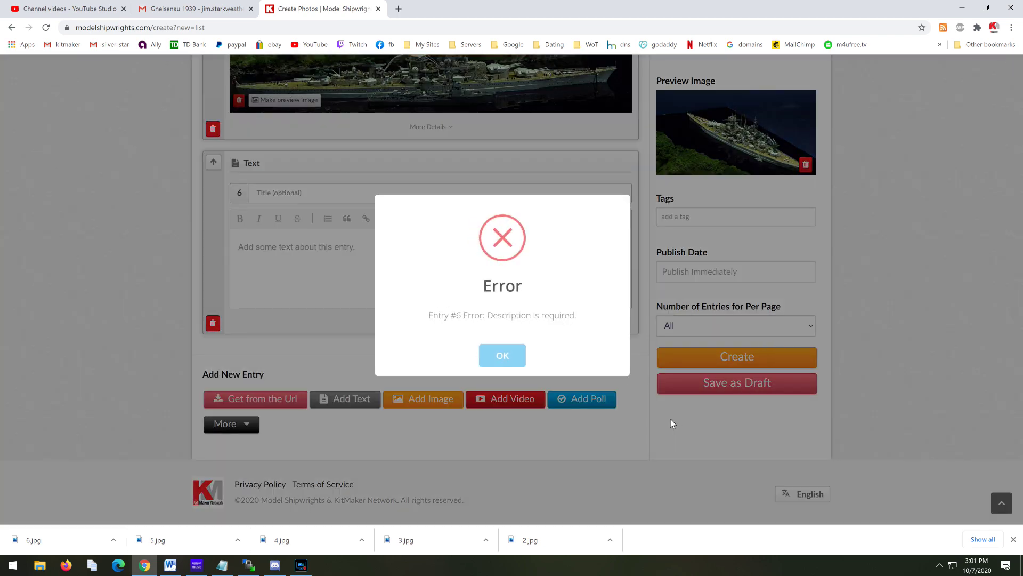
left_click(511, 356)
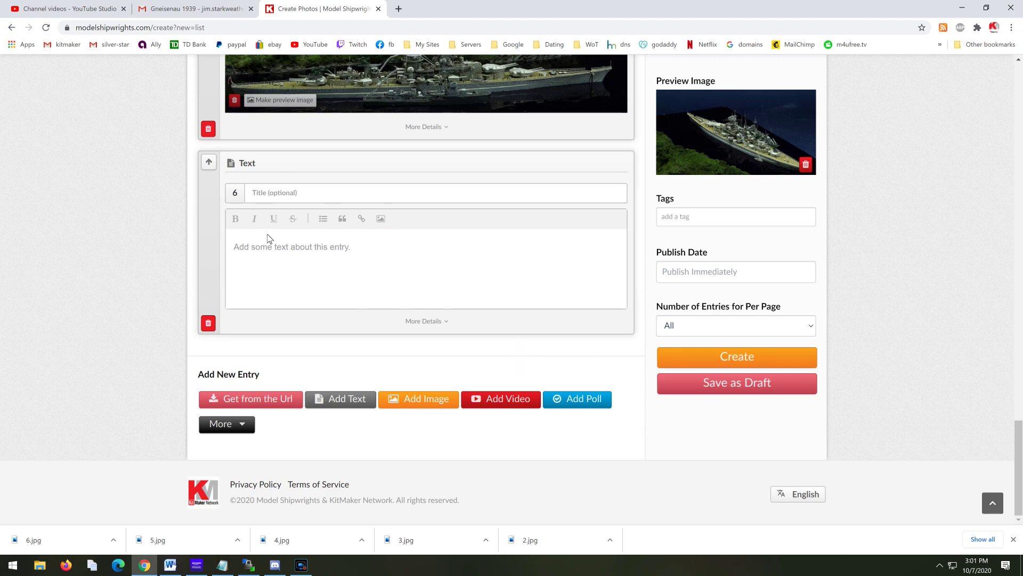
left_click(208, 323)
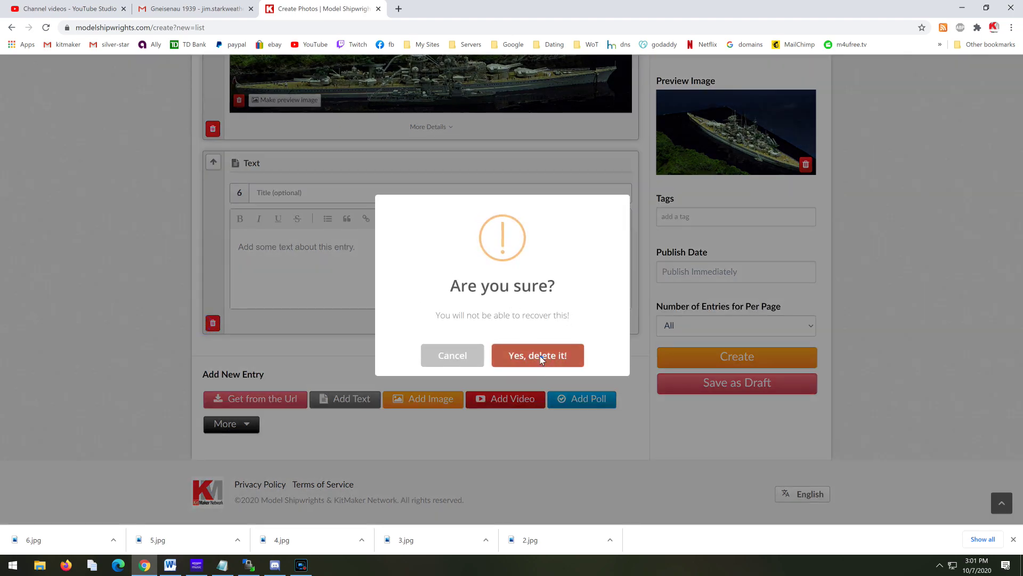
left_click(539, 356)
Switch the post's list type to Normal List and back to Numeric Asc List to compare the entry numbering
scroll(490, 352, "up", 12)
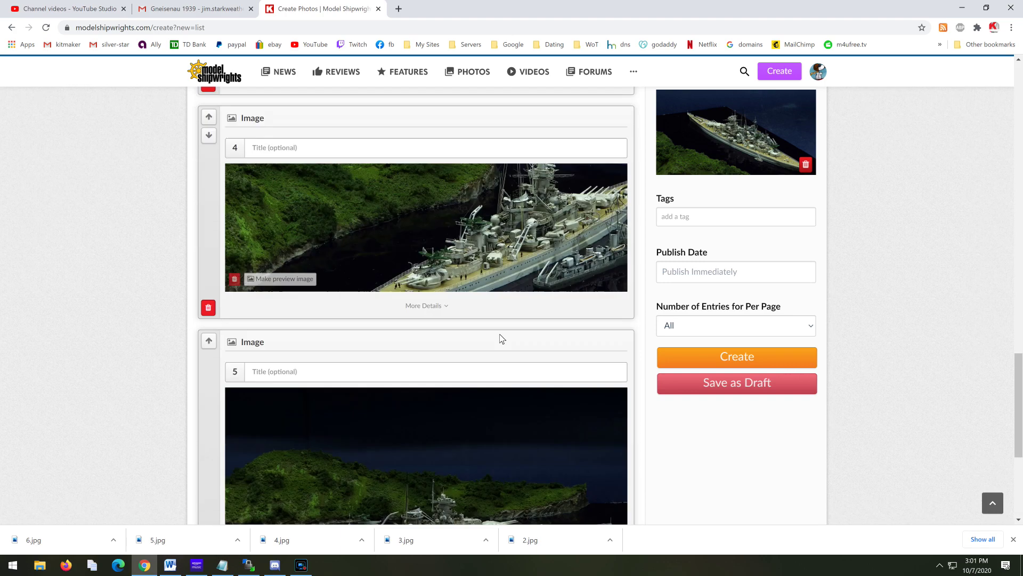
scroll(492, 325, "up", 14)
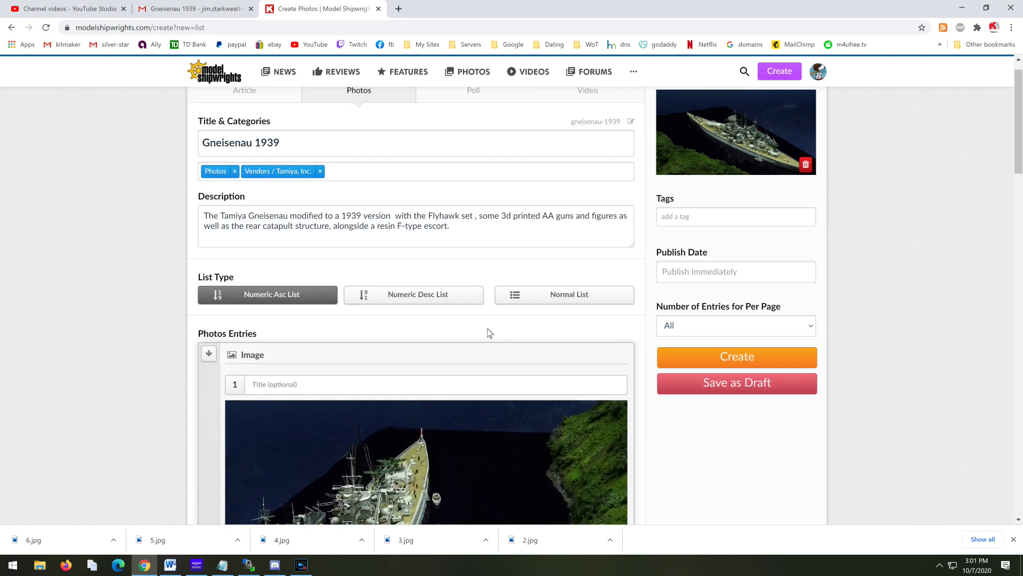
scroll(484, 312, "down", 2)
scroll(458, 314, "up", 2)
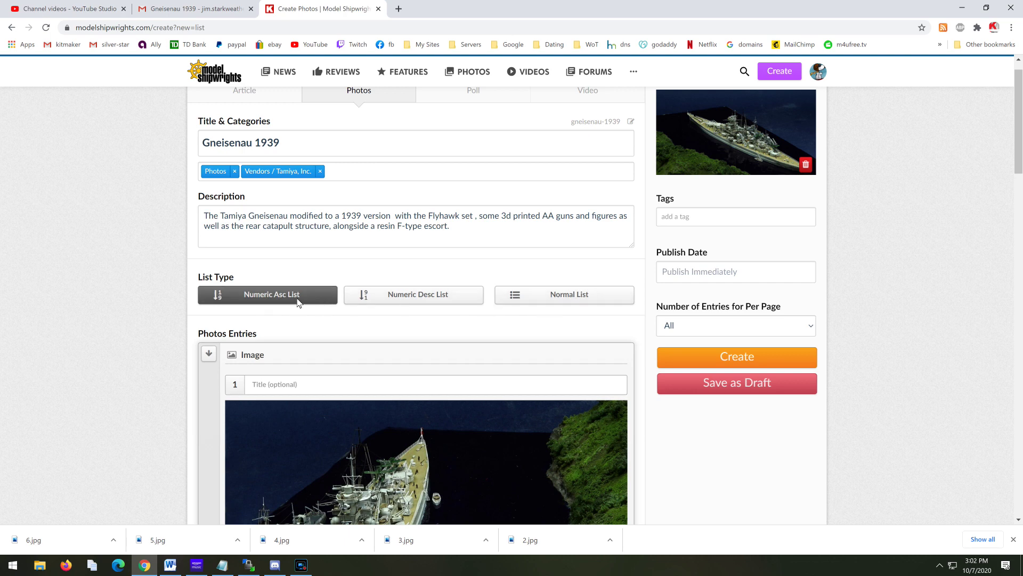
left_click(569, 296)
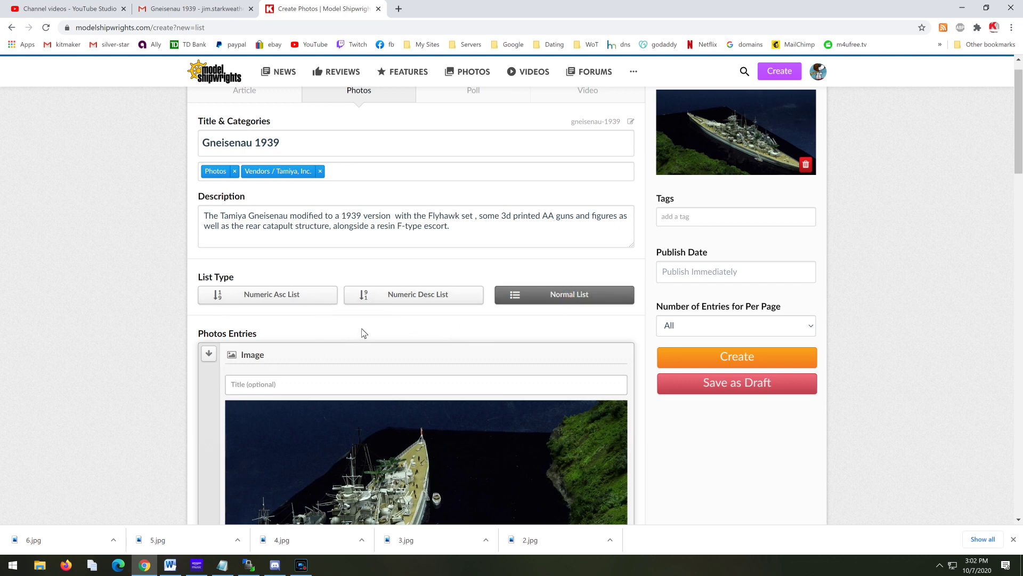
left_click(292, 294)
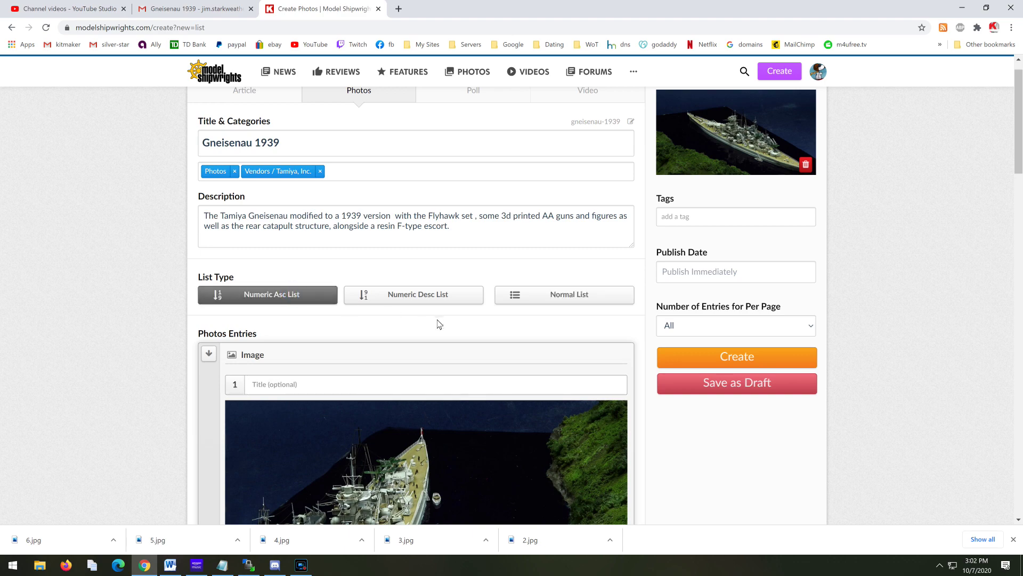
scroll(469, 334, "down", 4)
scroll(516, 306, "down", 5)
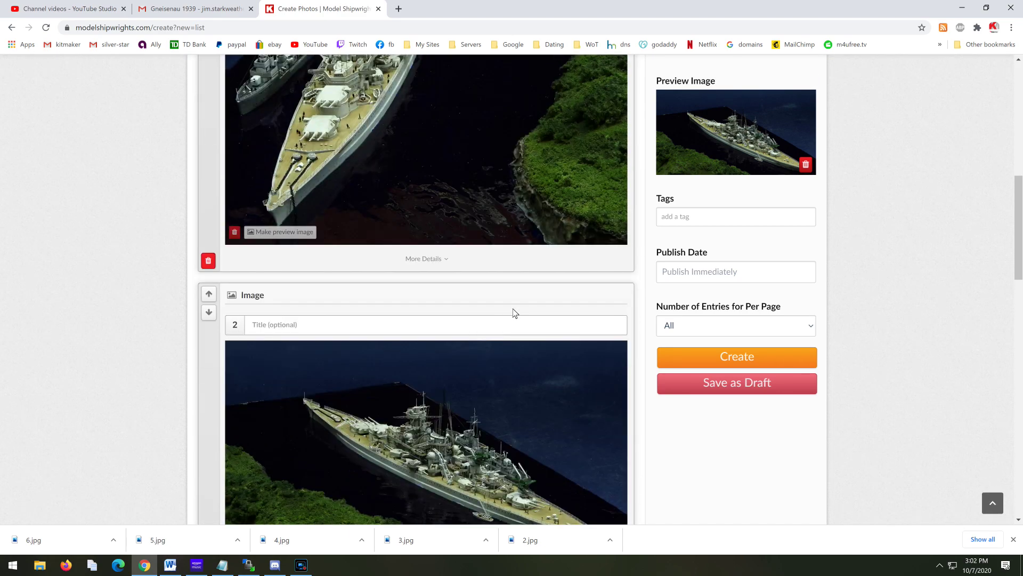
Add the Vendors / Flyhawk Model category to the Gneisenau 1939 post
scroll(488, 314, "up", 10)
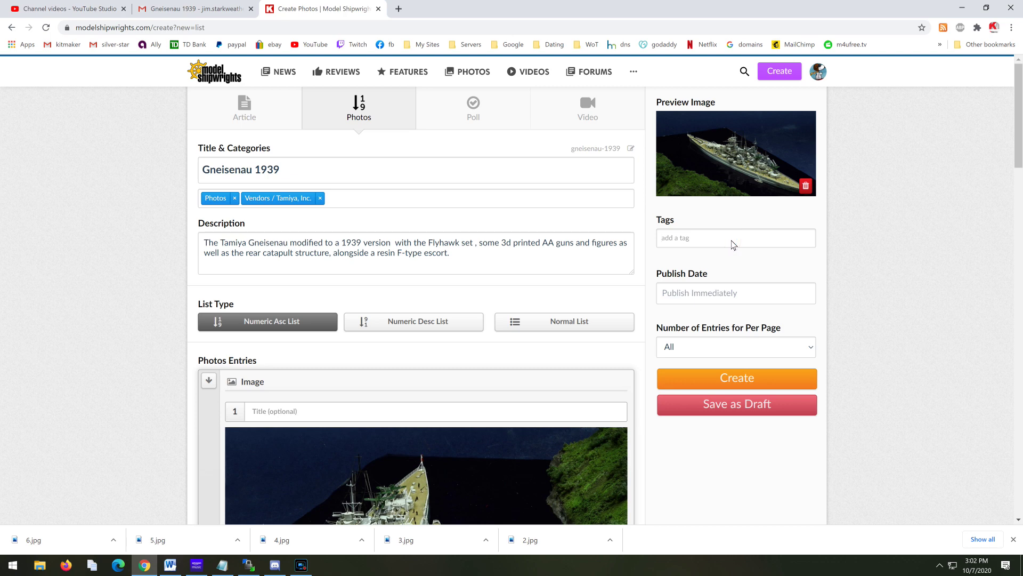
left_click(372, 201)
type("fly")
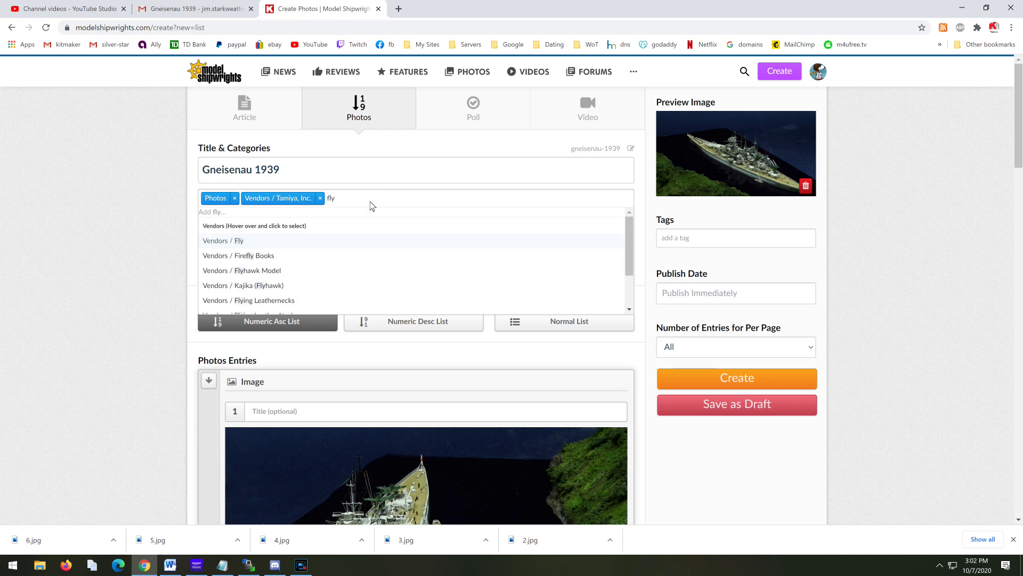
left_click(257, 272)
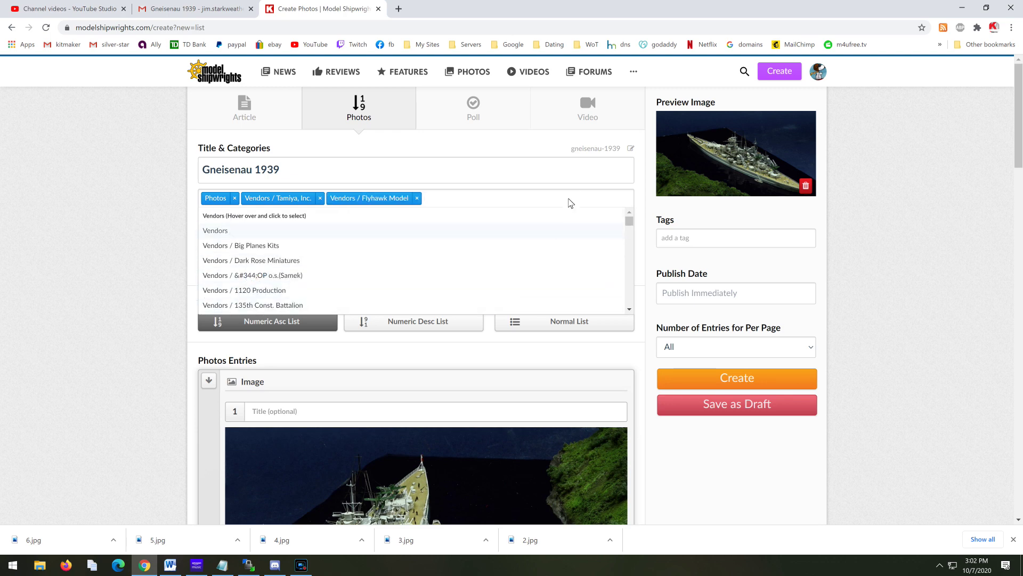
left_click(579, 175)
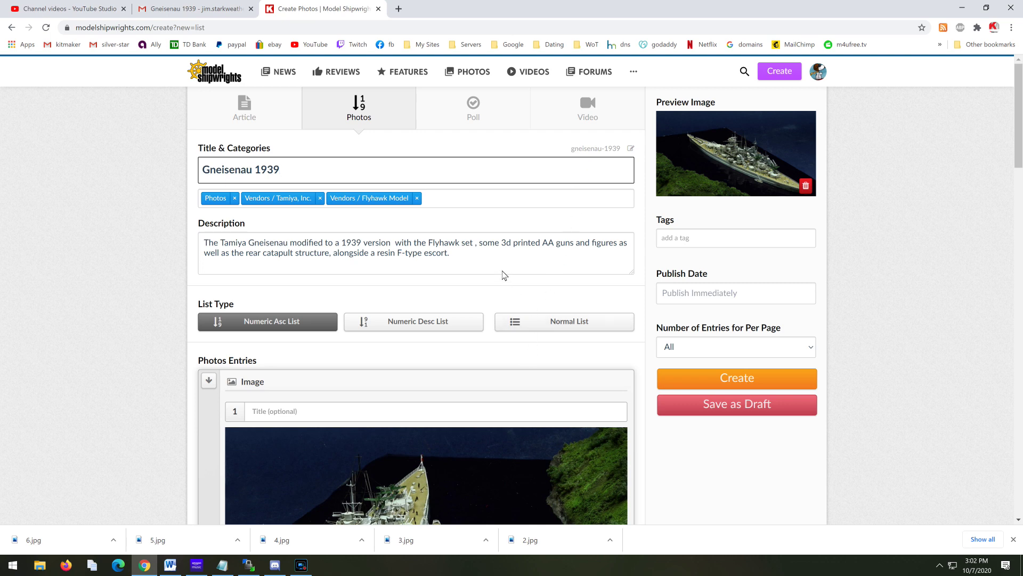
Add the tag battleship to the post and leave the publish date empty
left_click(699, 298)
type("battl")
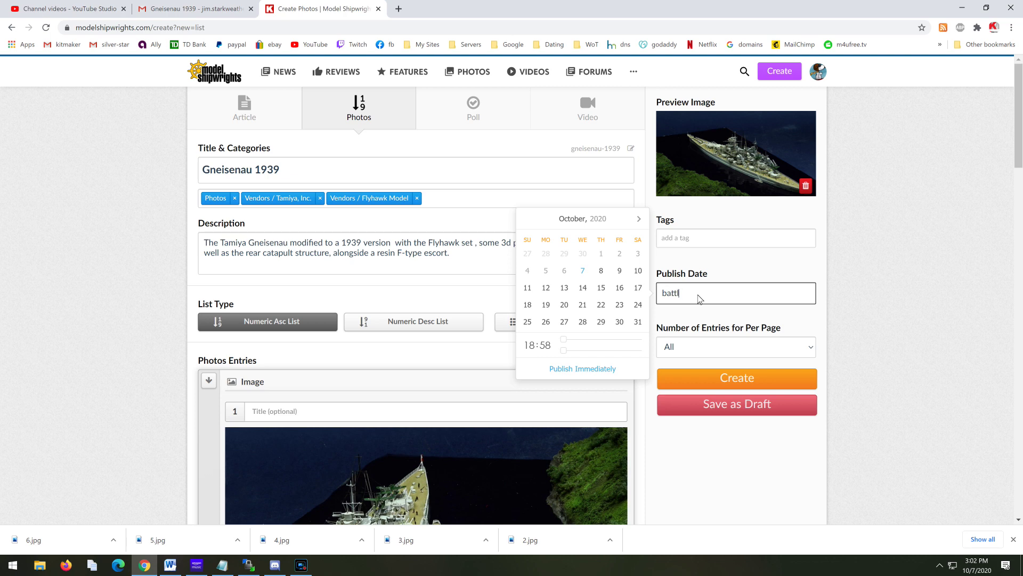
key("BackSpace")
left_click(708, 239)
type("ball")
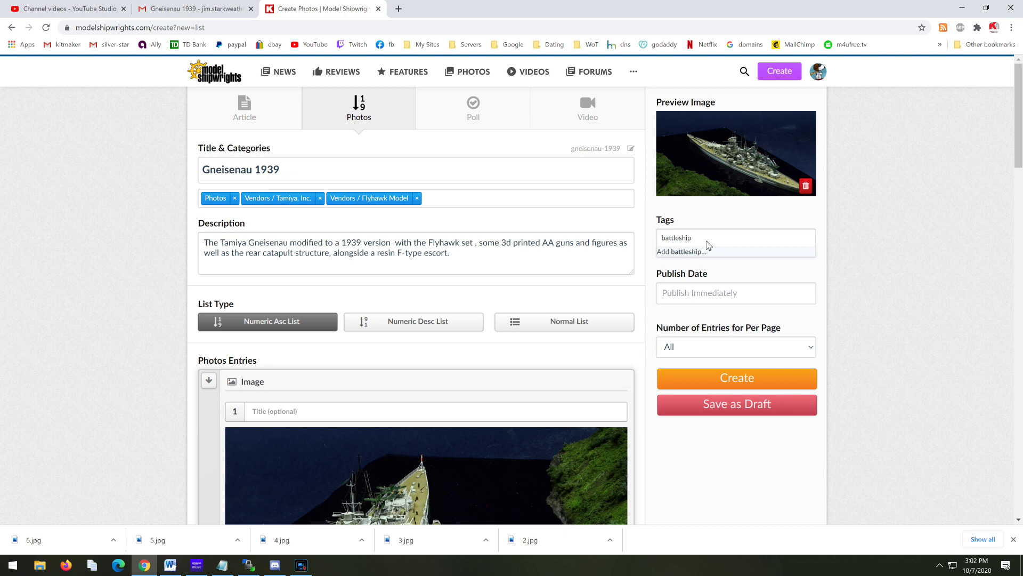
key("Return")
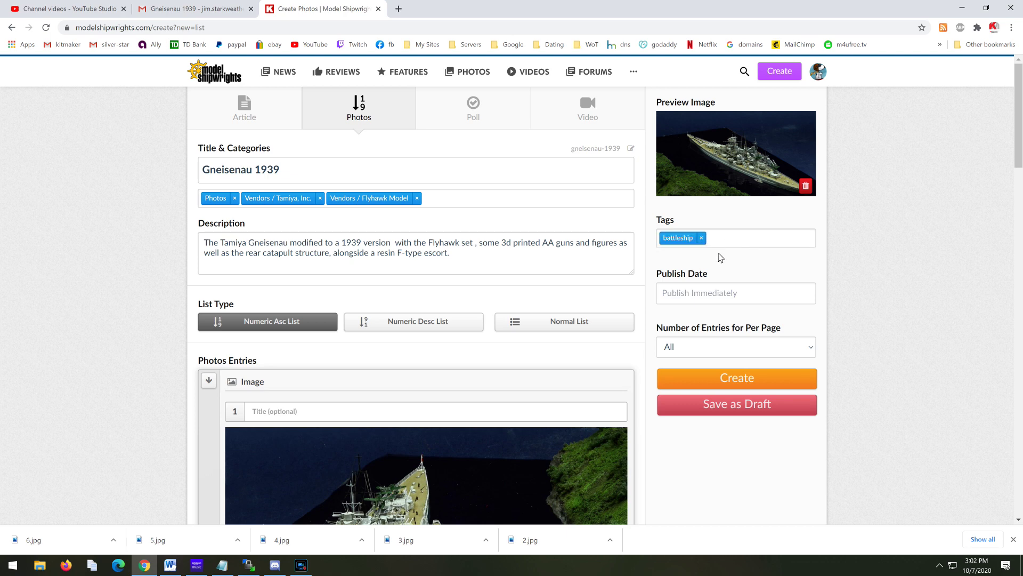
Check the numbered image entries, create the post and dismiss the confirmation
scroll(738, 347, "down", 15)
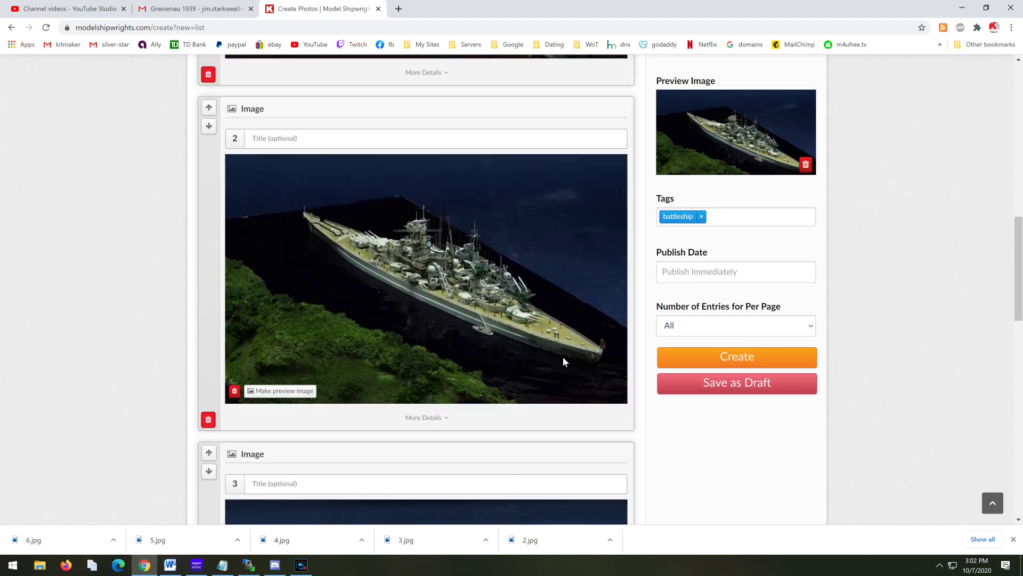
scroll(597, 379, "down", 10)
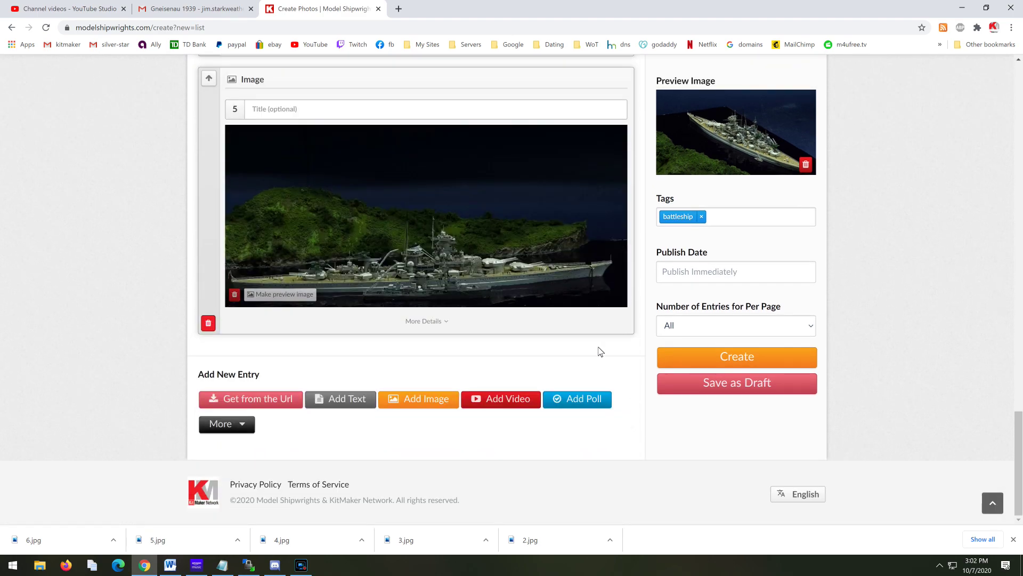
scroll(601, 351, "up", 18)
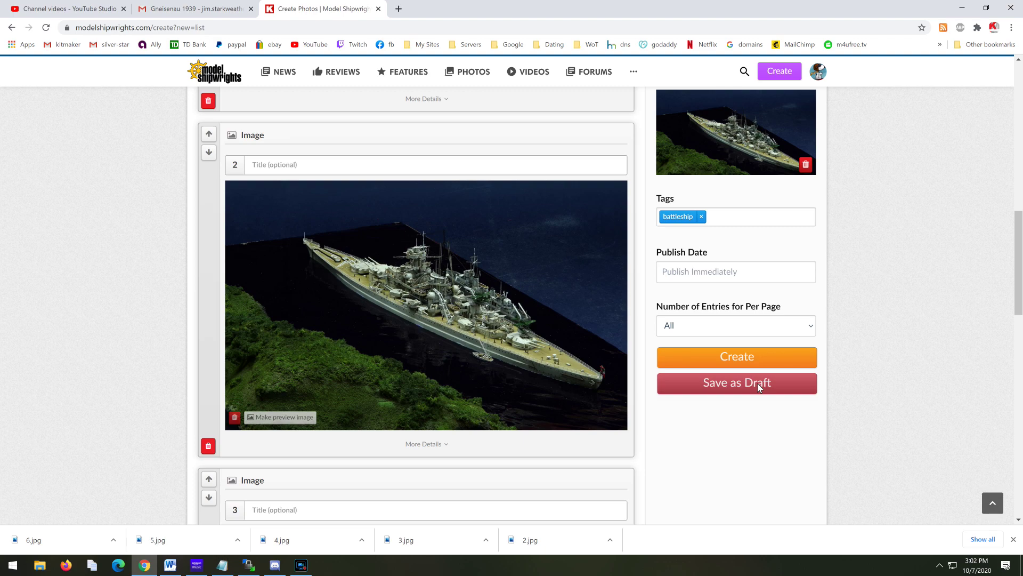
left_click(757, 358)
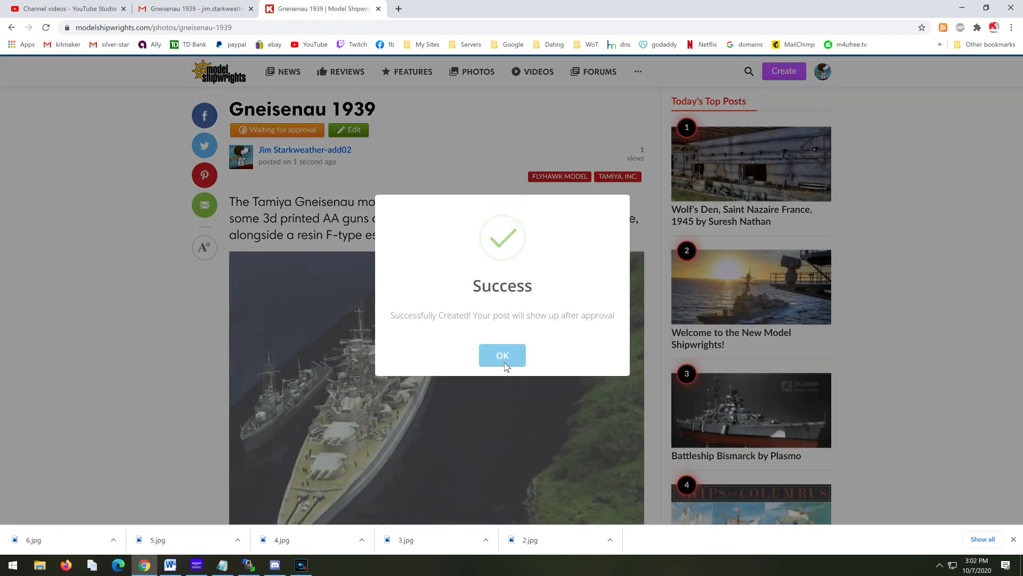
left_click(504, 358)
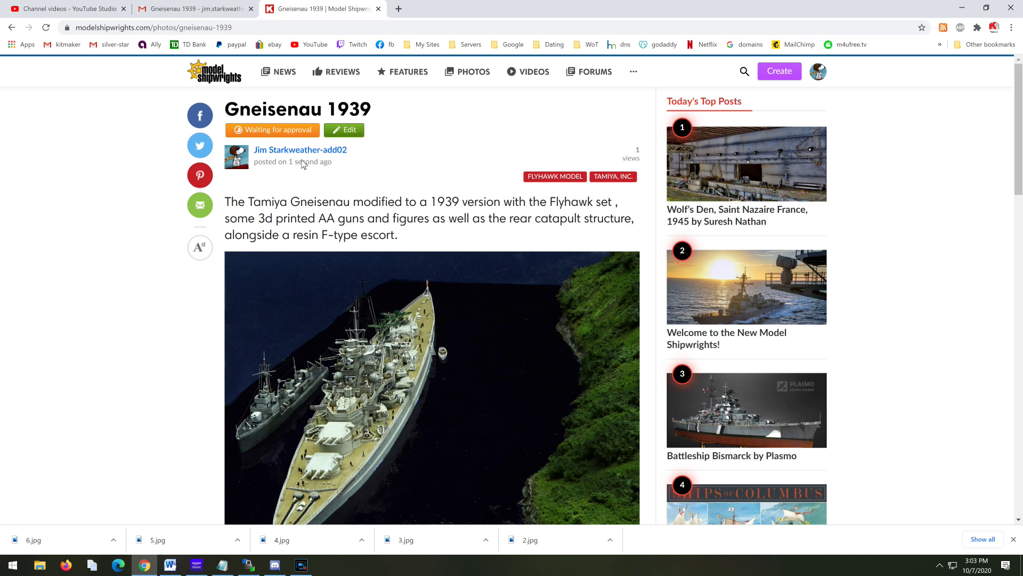
Open the created post for editing and copy the sender's name from the submission email in Gmail
left_click(354, 133)
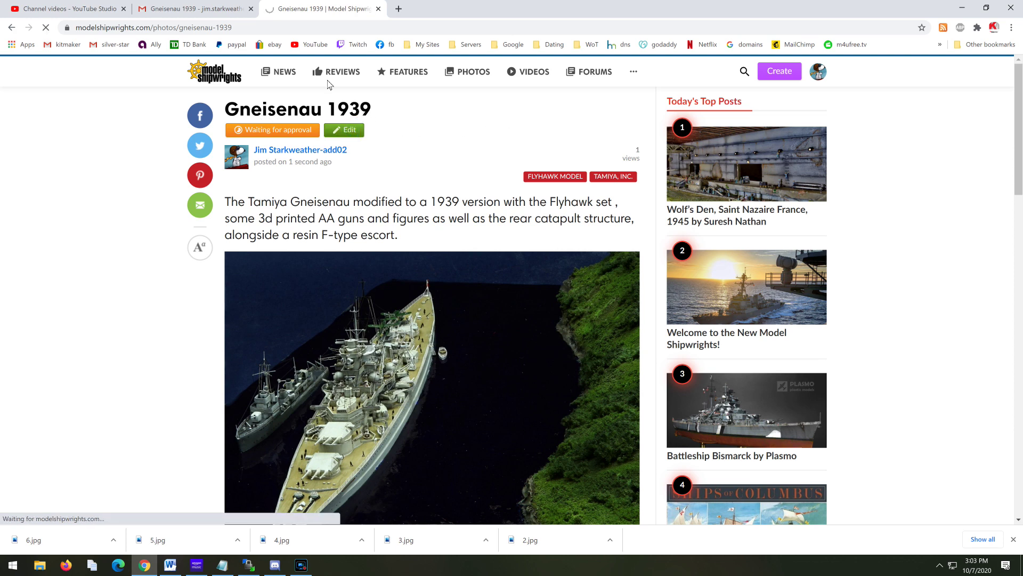
left_click(199, 8)
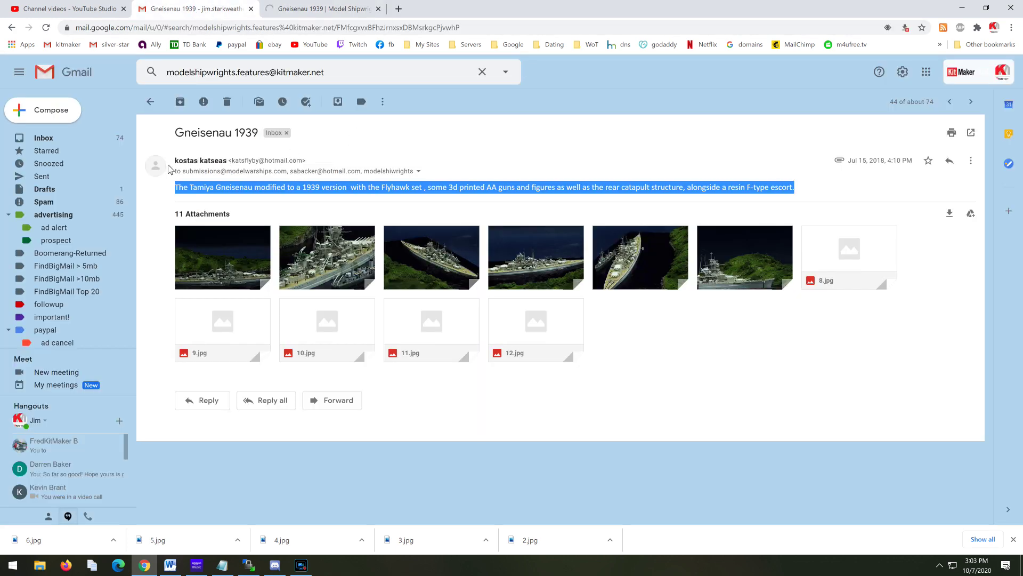
mouse_move(175, 161)
left_mouse_down()
mouse_move(223, 161)
mouse_move(176, 162)
left_mouse_up()
key("ctrl+c")
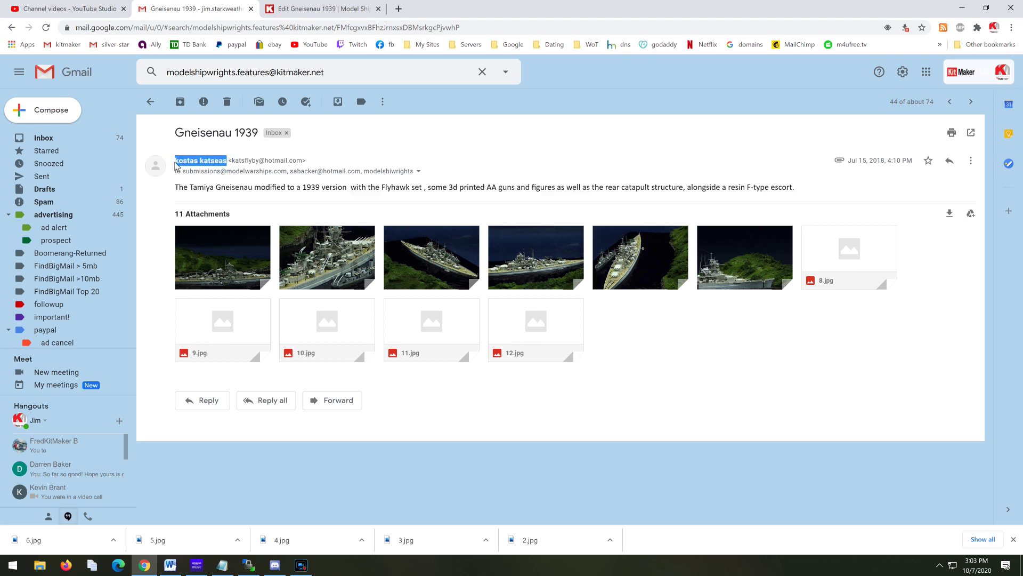
Append "by" and the modeler's full name with capitalized initials to the post title, and save the changes
left_click(341, 10)
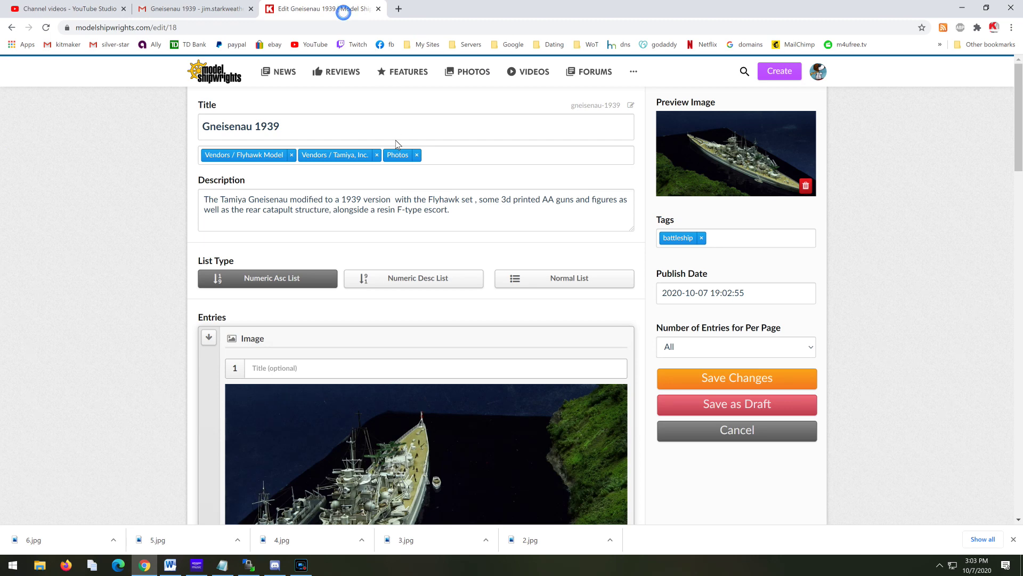
left_click(347, 128)
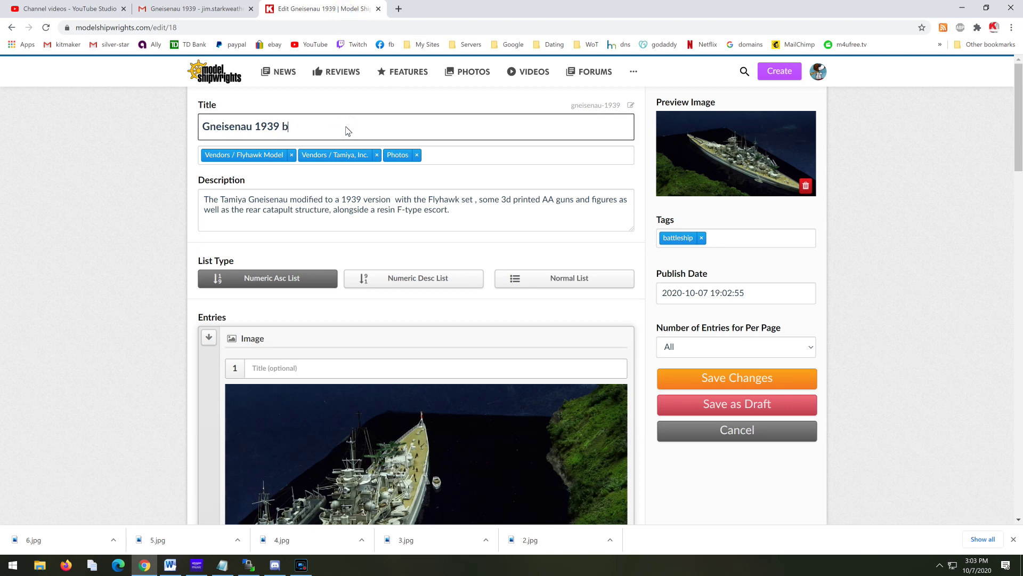
type("by")
key("ctrl+v")
key("BackSpace")
type("K")
key("BackSpace")
type("K")
left_click(731, 377)
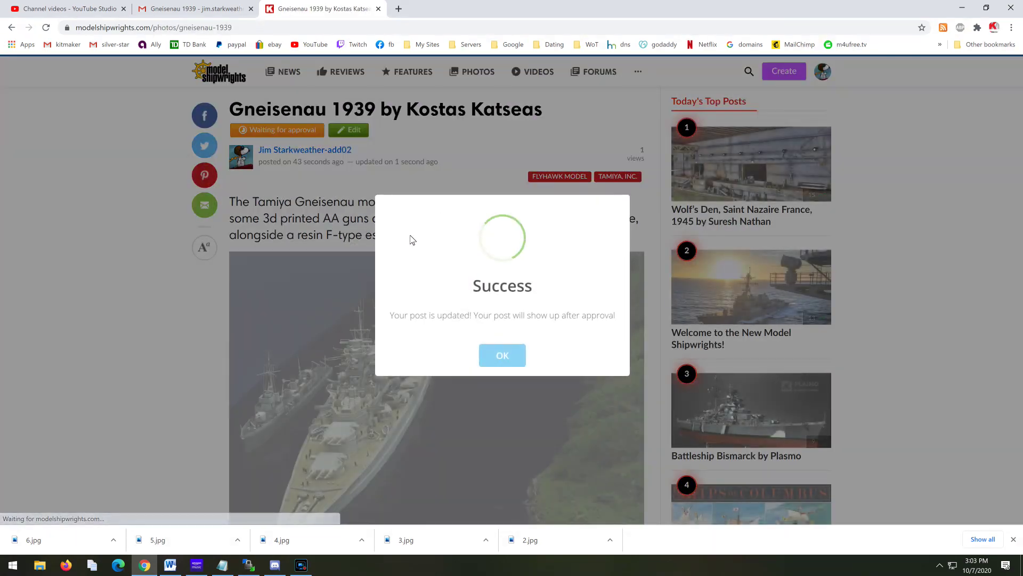
left_click(506, 357)
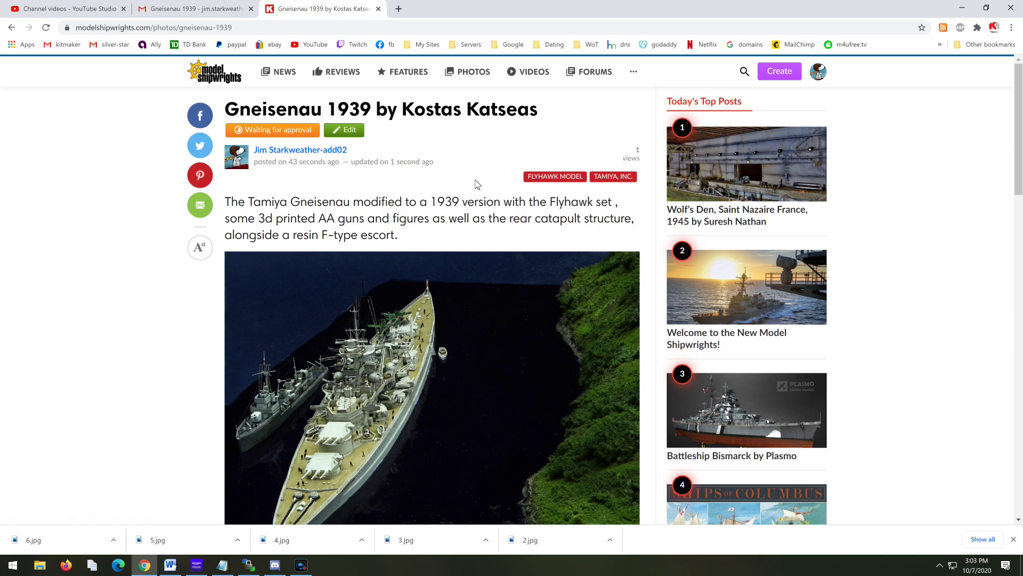
Look through the updated post's photos and give the post the Awesome! reaction
scroll(452, 235, "down", 5)
scroll(462, 182, "up", 4)
scroll(464, 203, "down", 15)
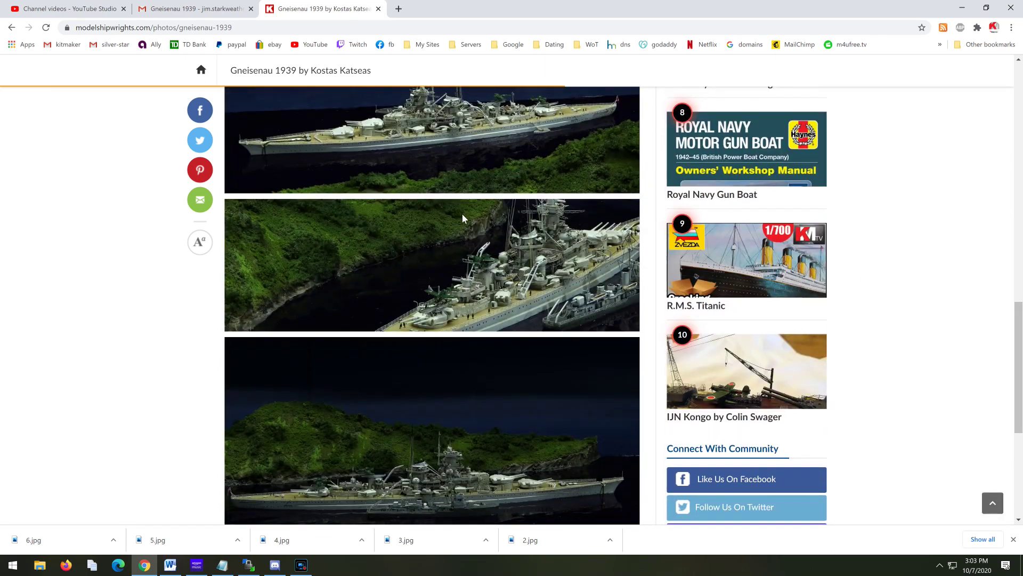
scroll(464, 229, "down", 2)
scroll(544, 201, "up", 10)
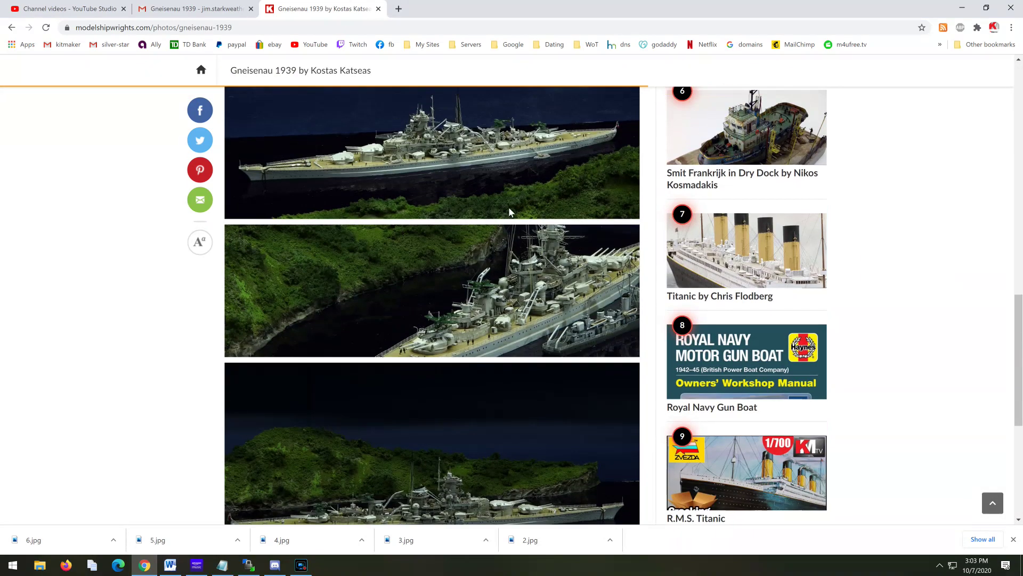
scroll(509, 218, "up", 4)
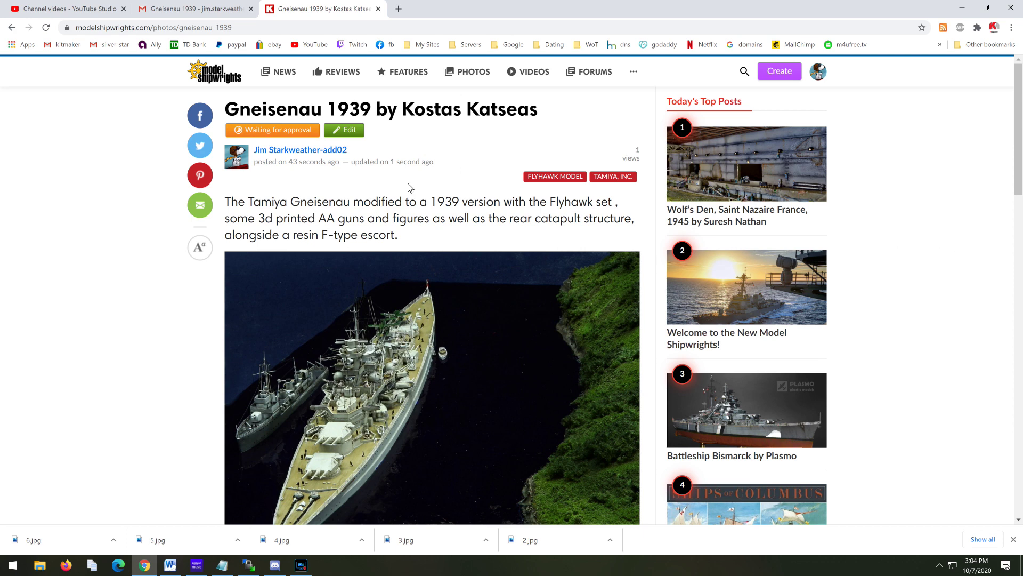
scroll(457, 261, "down", 9)
scroll(442, 317, "down", 8)
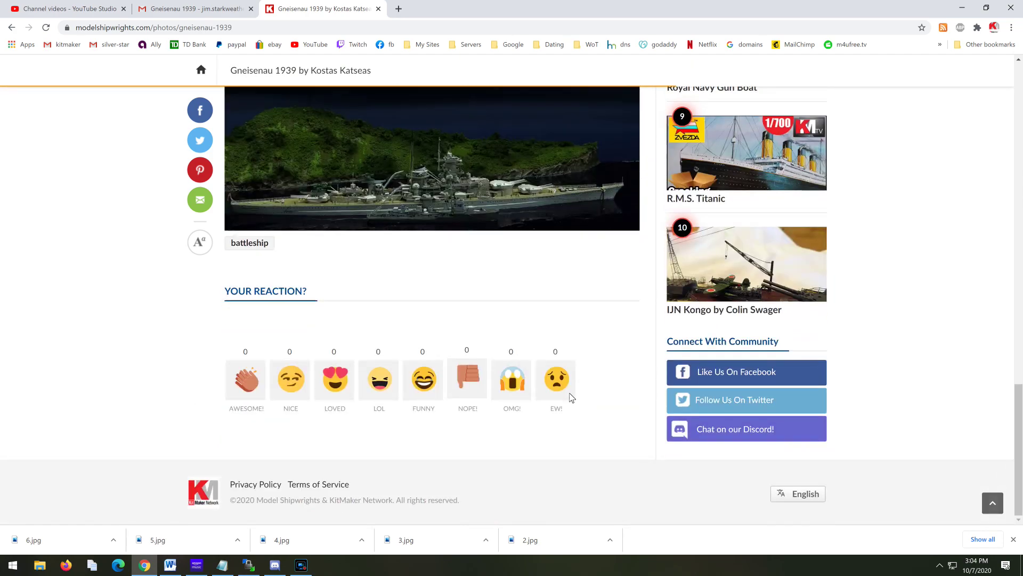
left_click(242, 389)
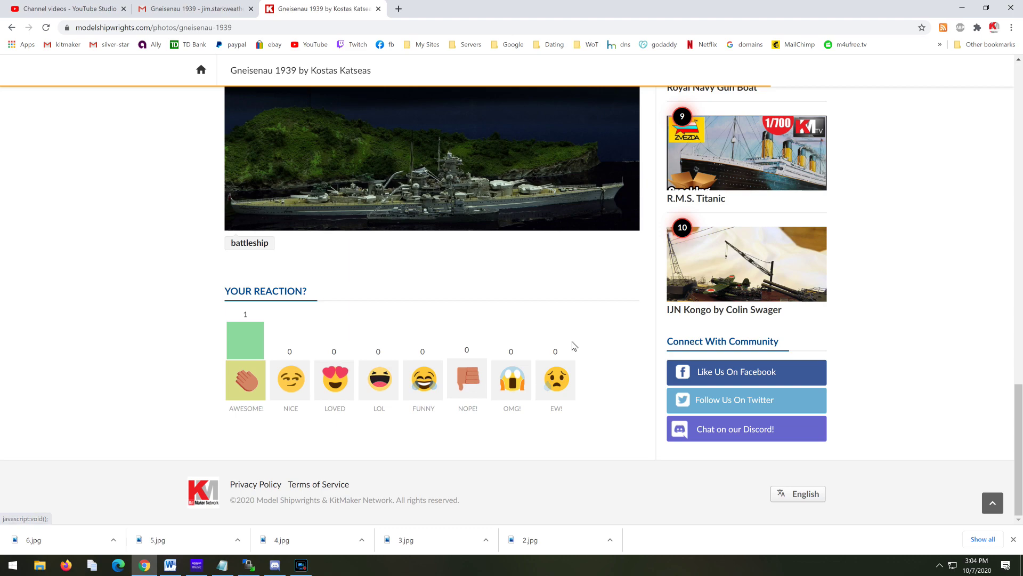
Examine how the post's title, description and first photos are laid out at full window width
scroll(533, 341, "up", 8)
scroll(533, 339, "up", 6)
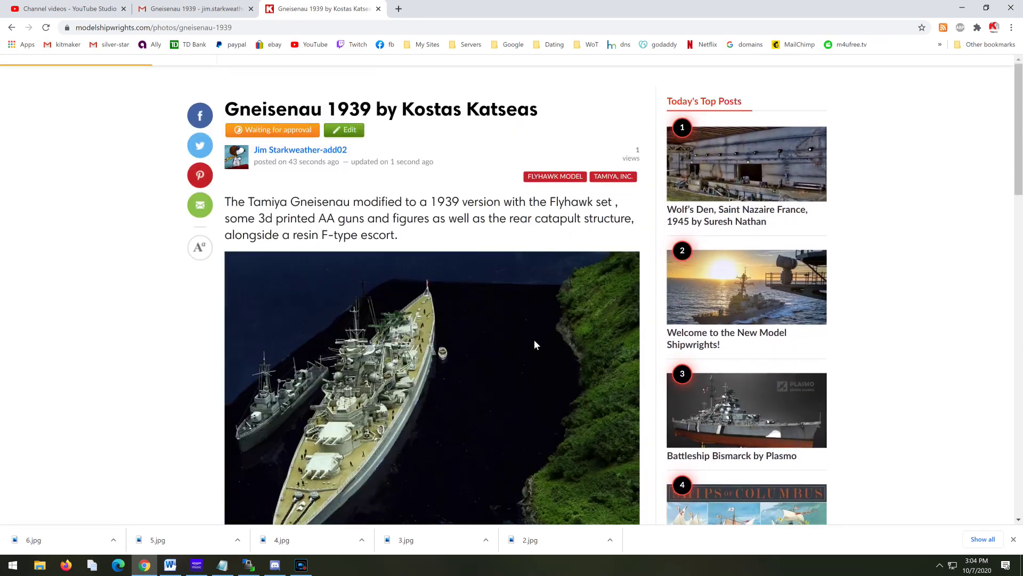
scroll(462, 356, "down", 5)
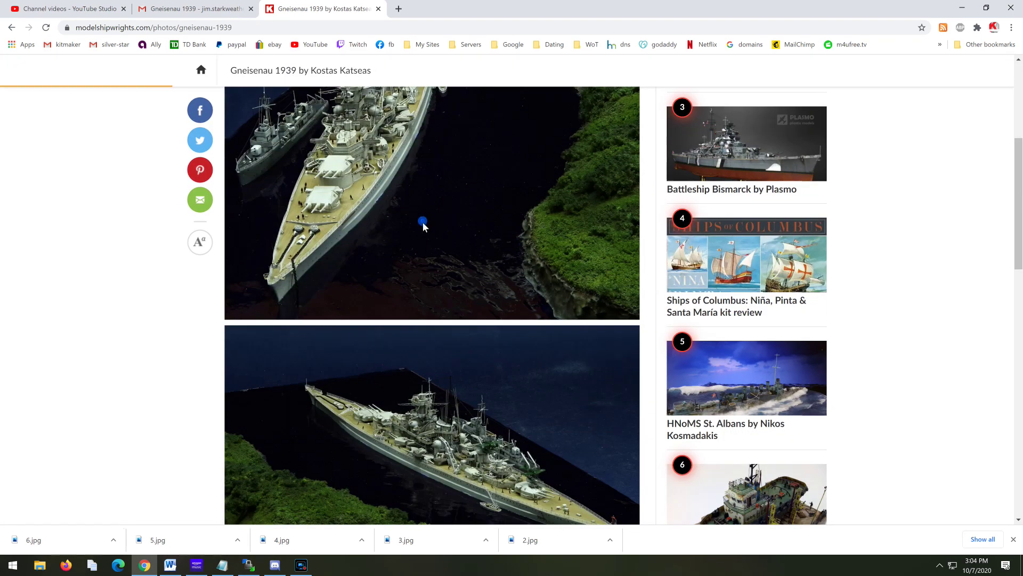
scroll(426, 255, "up", 4)
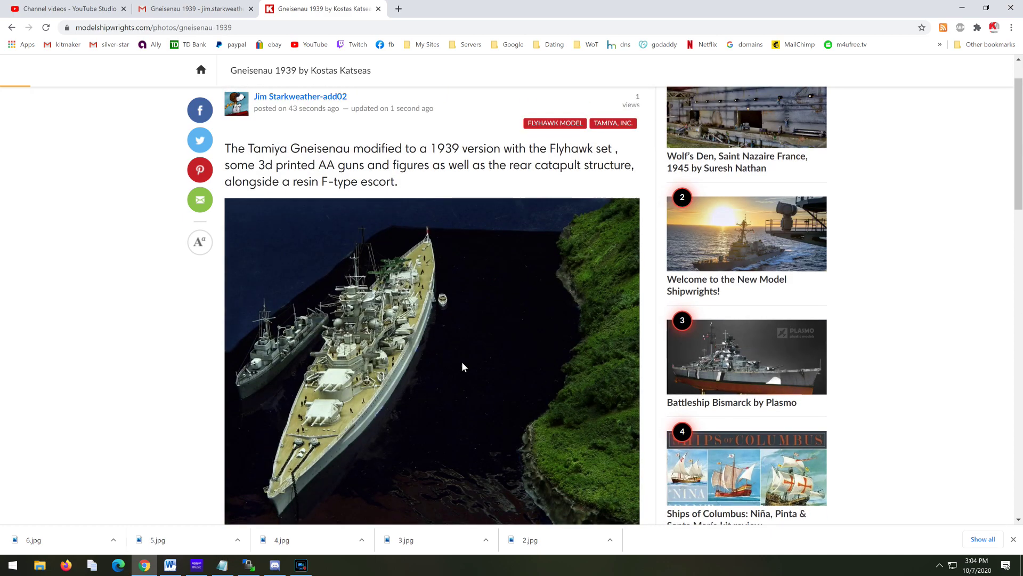
scroll(451, 351, "up", 1)
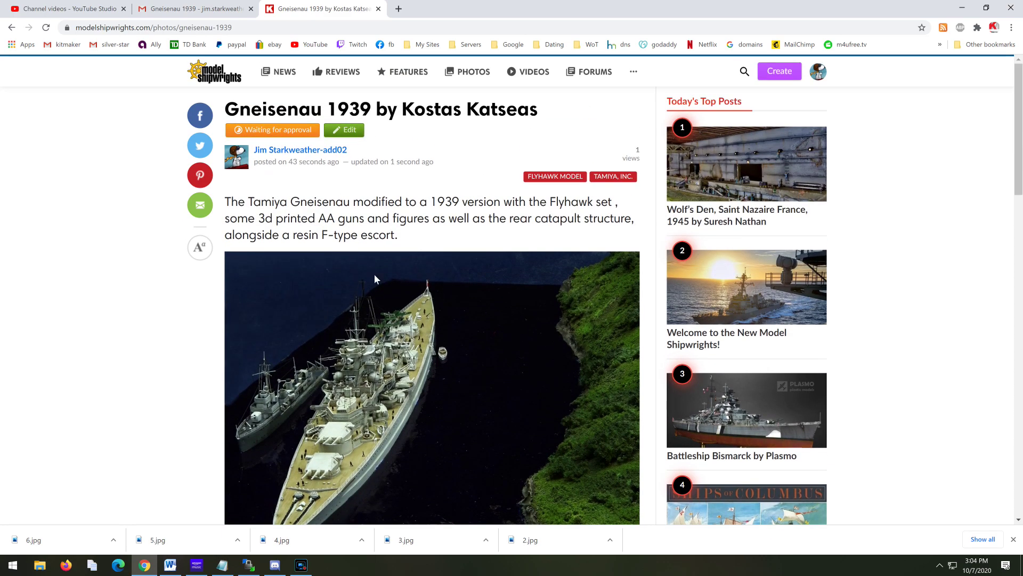
scroll(421, 351, "down", 5)
scroll(455, 336, "down", 3)
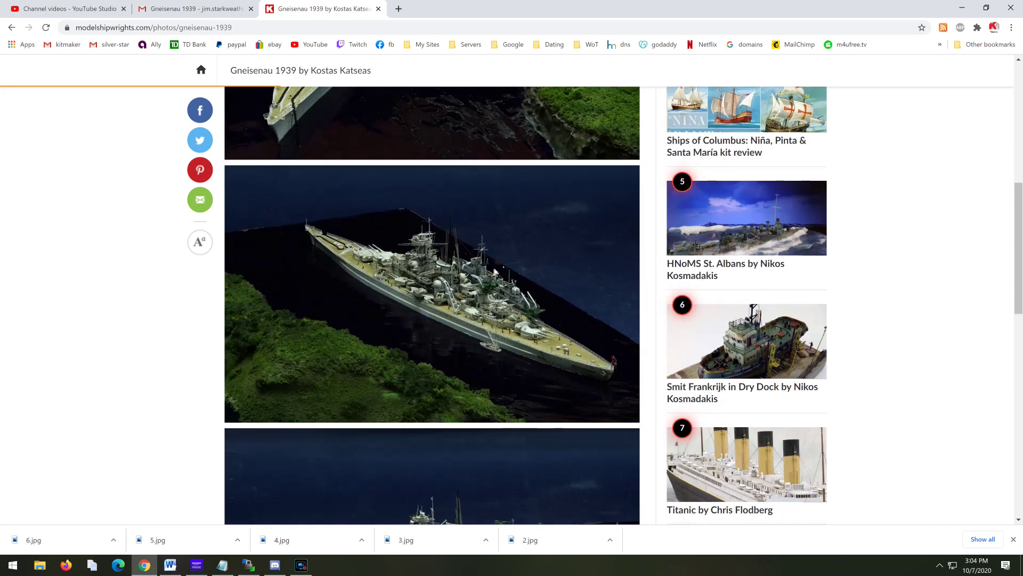
scroll(438, 308, "up", 8)
scroll(430, 341, "down", 3)
Shrink the browser window to check the post's narrow mobile layout, and maximize the window again
left_click(986, 7)
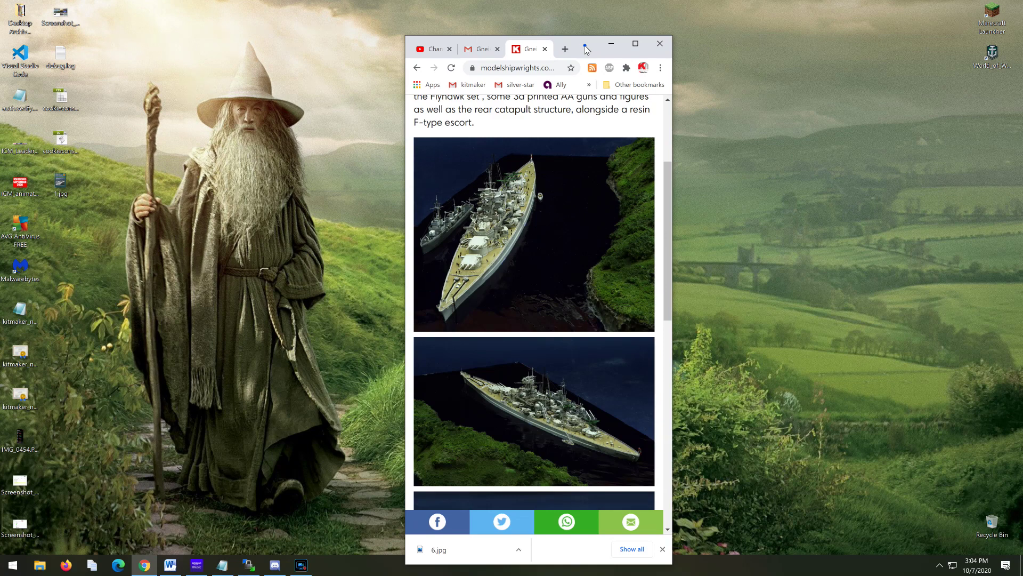
left_click_drag(584, 47, 583, 39)
scroll(573, 259, "up", 3)
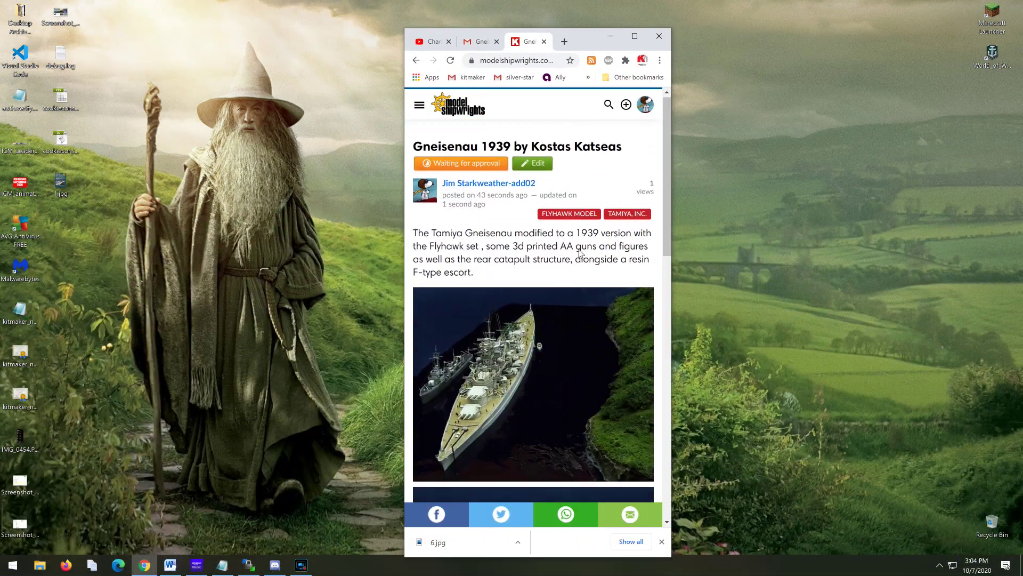
scroll(573, 211, "down", 15)
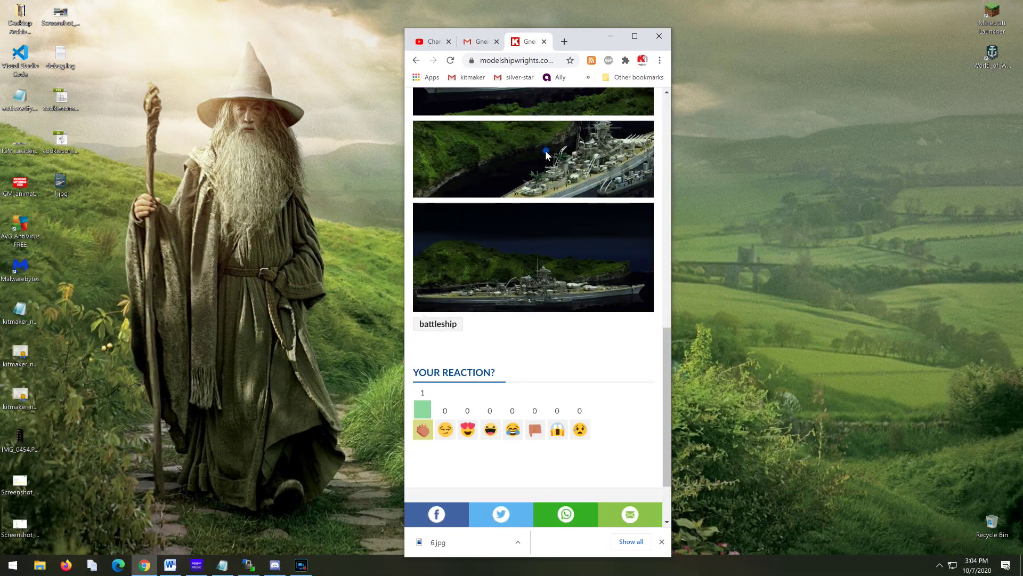
scroll(553, 193, "up", 5)
scroll(553, 193, "up", 5)
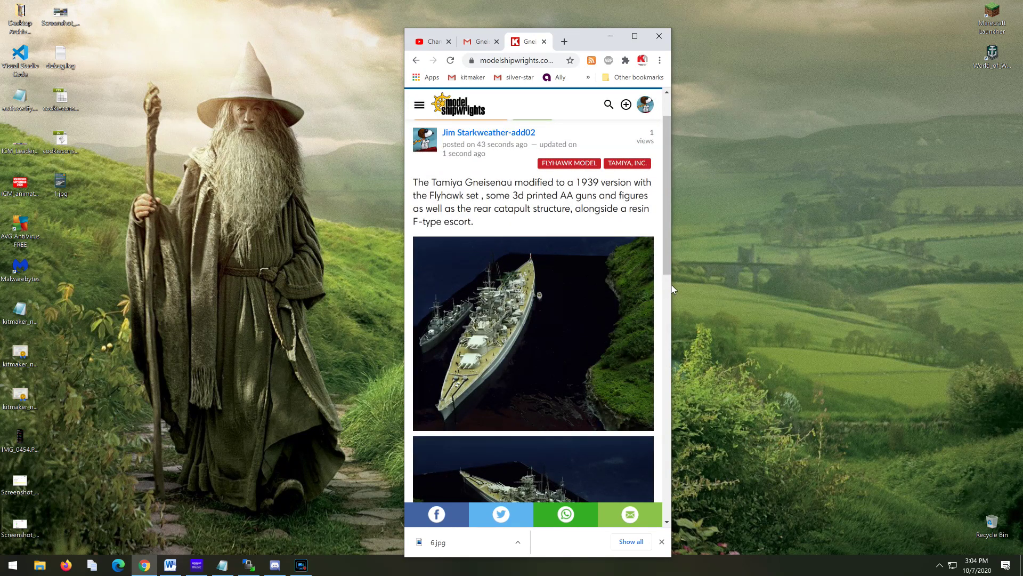
left_click(635, 36)
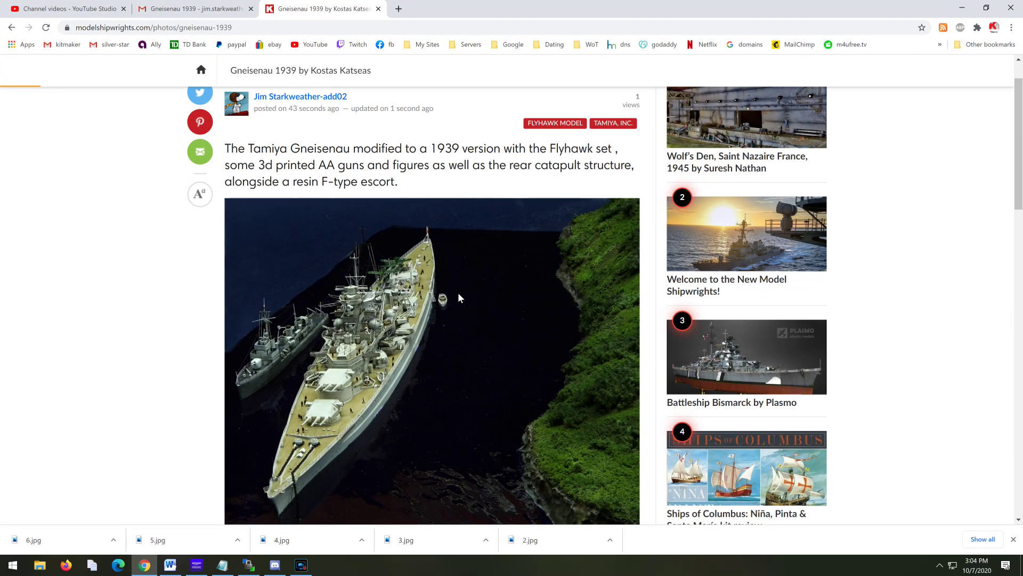
scroll(533, 190, "up", 1)
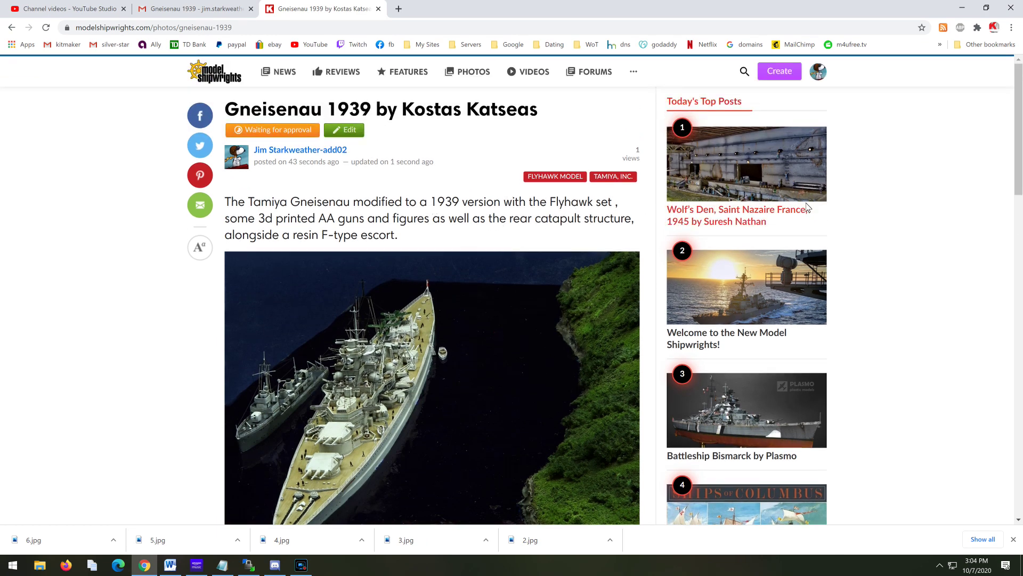
Open the KitMaker forums from the photo post and log out of the current forum account
scroll(922, 300, "down", 15)
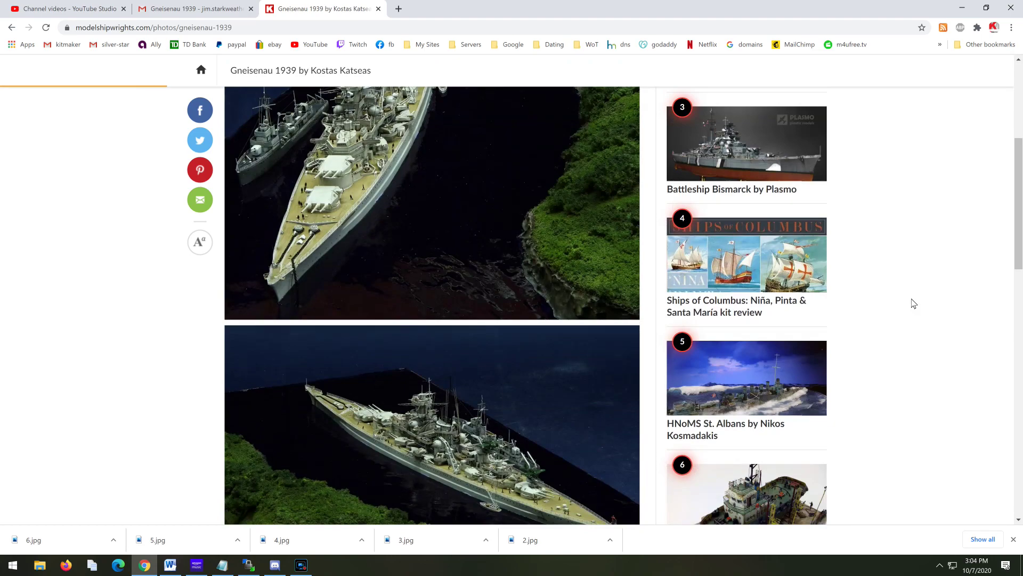
scroll(917, 264, "up", 15)
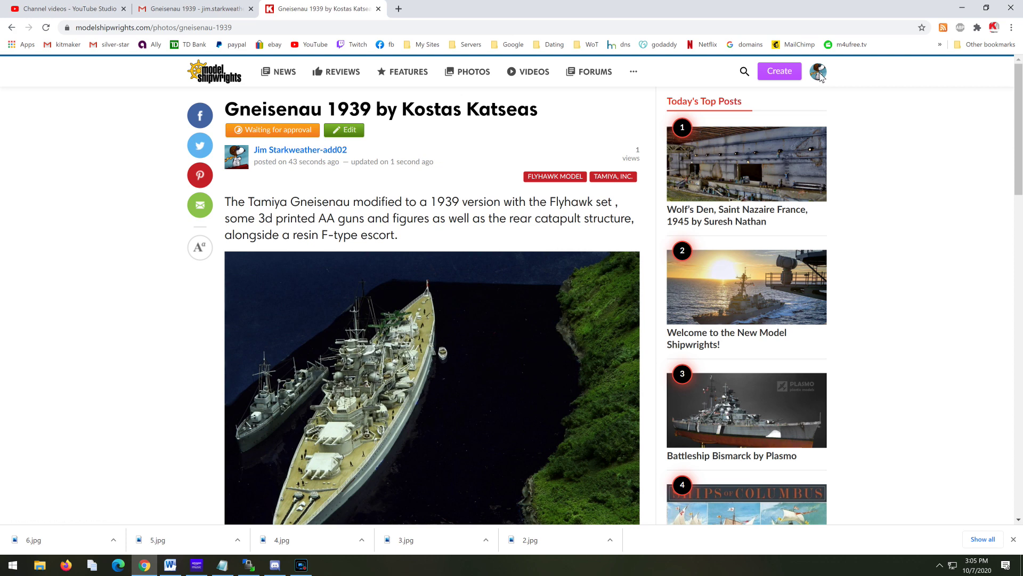
left_click(596, 75)
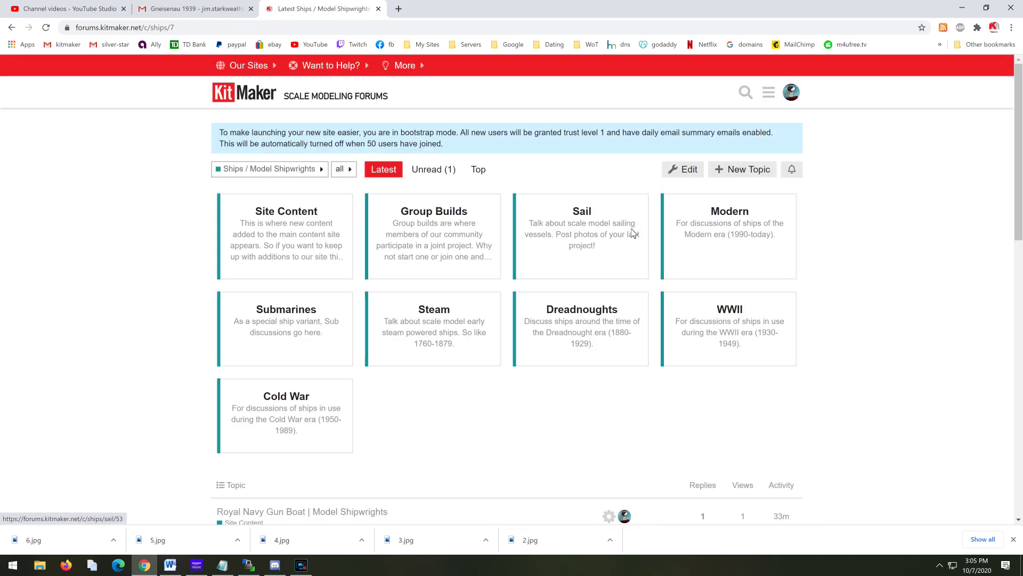
left_click(791, 93)
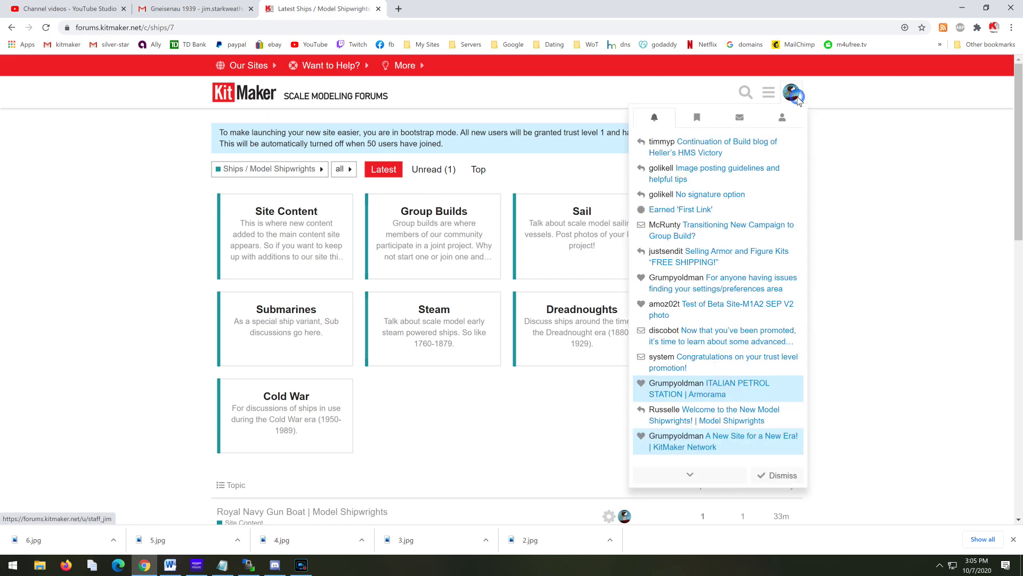
left_click(783, 117)
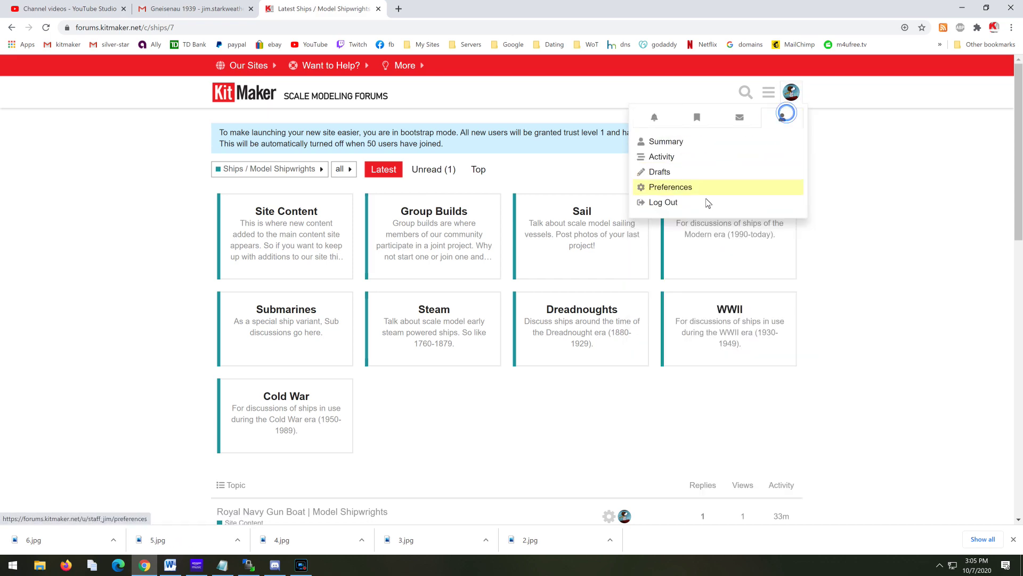
left_click(676, 206)
left_click(372, 200)
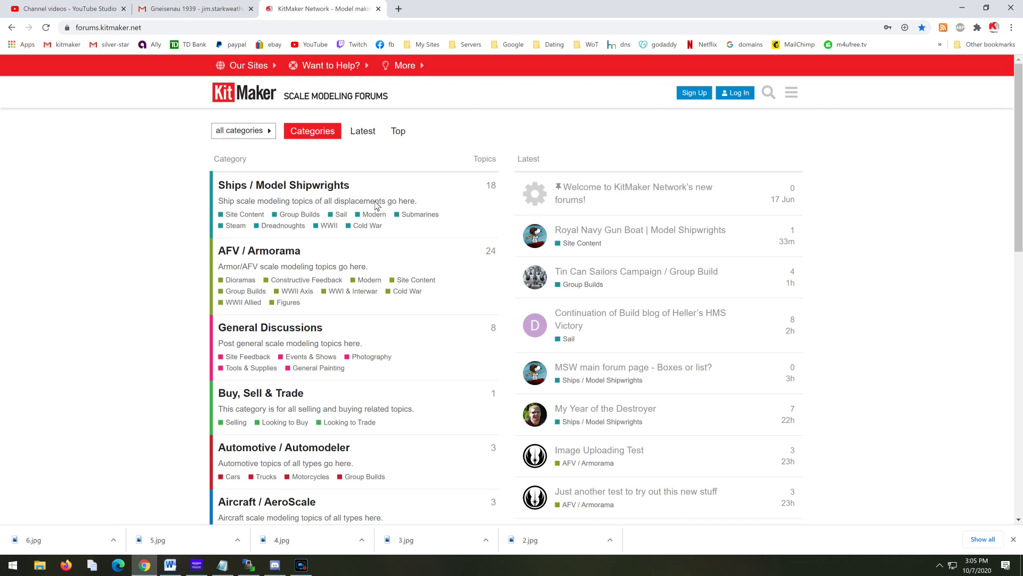
Start a forum login with Google, choosing the Gmail account among the listed accounts
left_click(735, 93)
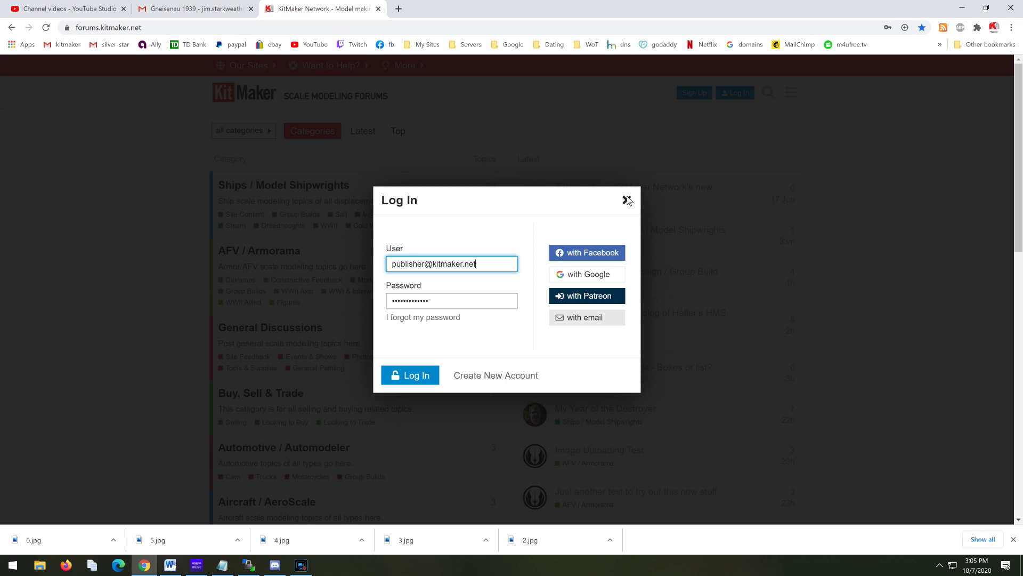
left_click(596, 273)
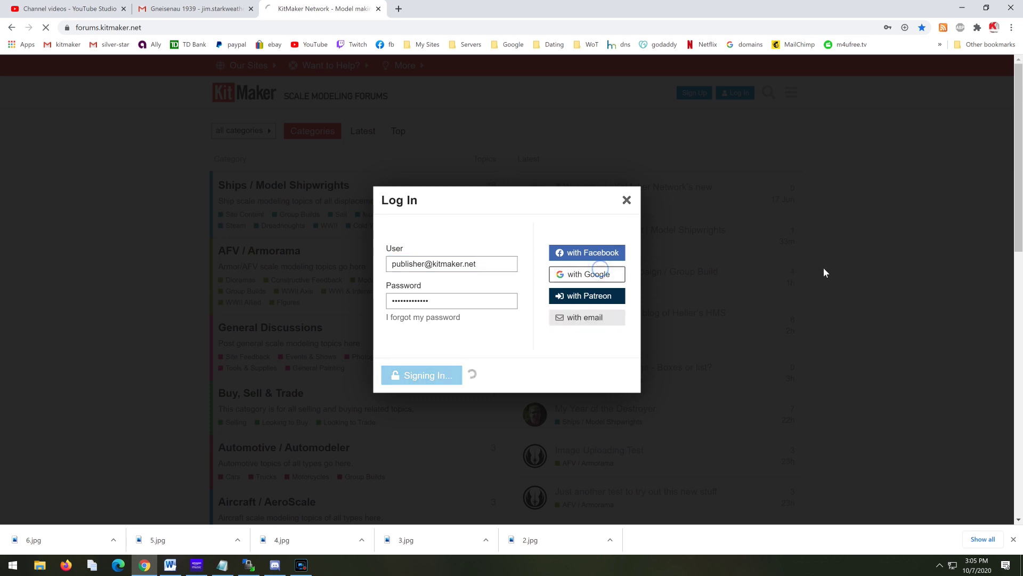
left_click(483, 317)
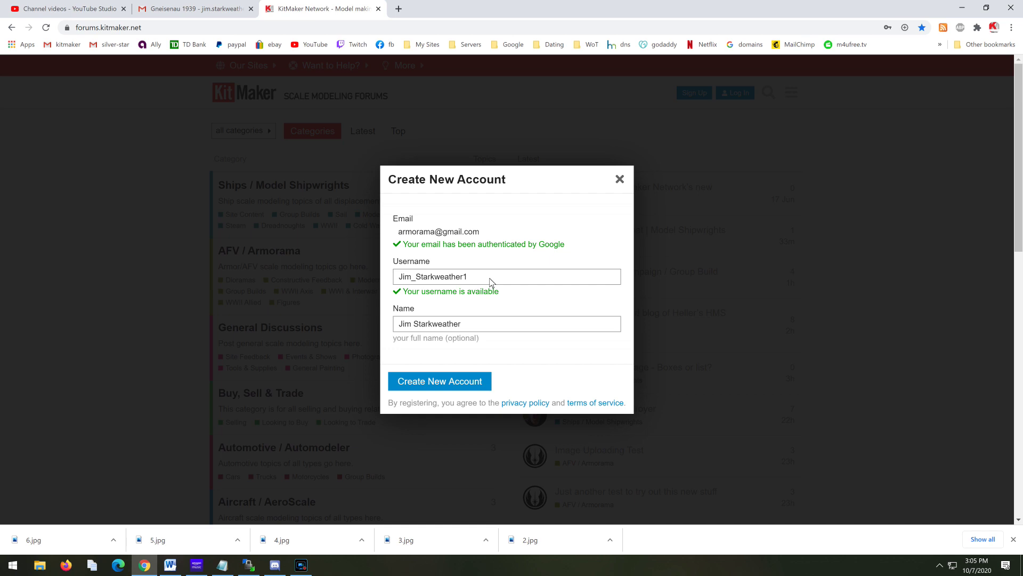
Replace the 1 ending the suggested username with "Test", create the new forum account, and decline saving its password in the browser
left_click(499, 281)
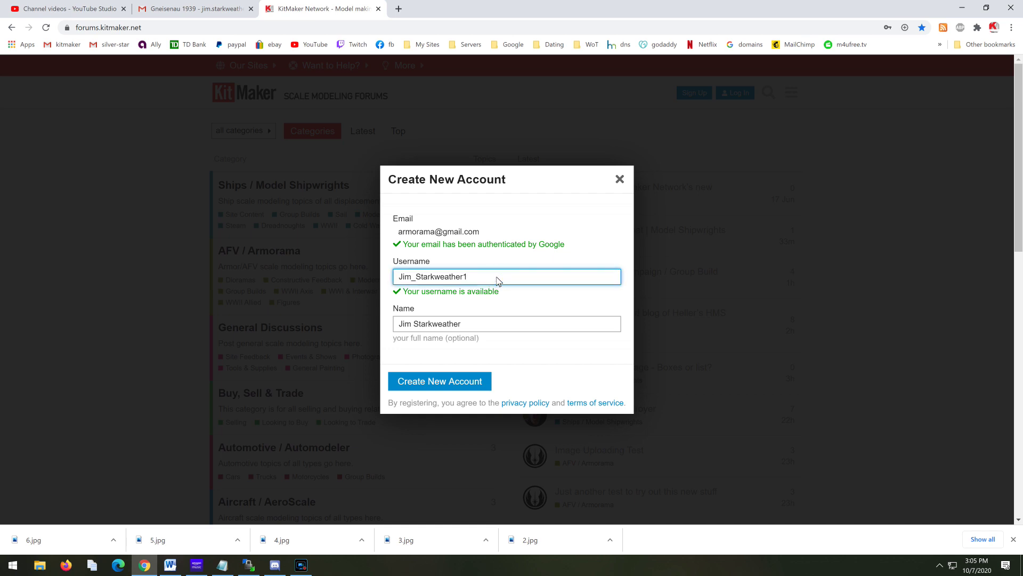
key("BackSpace")
type("Test")
left_click(440, 380)
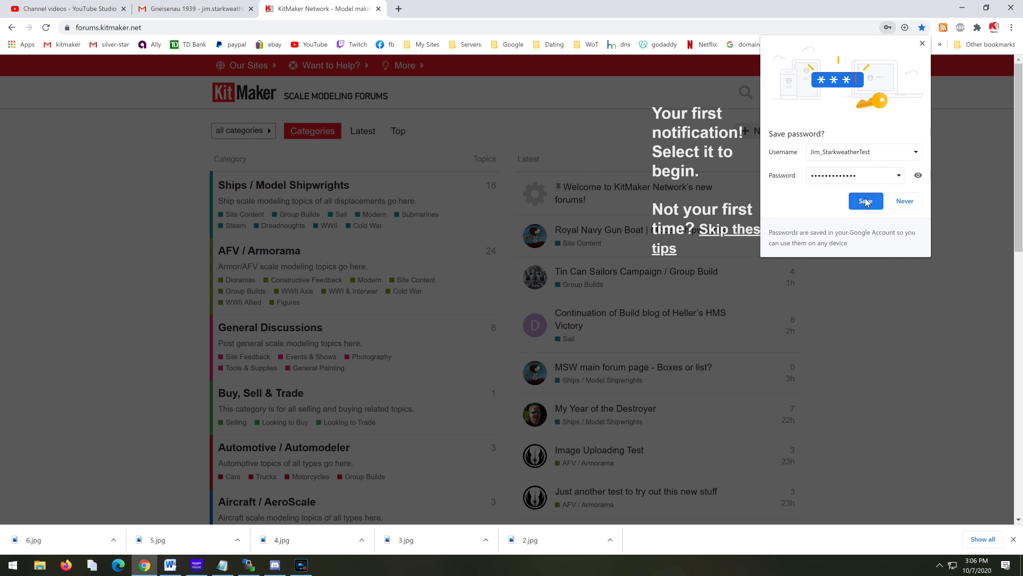
left_click(905, 201)
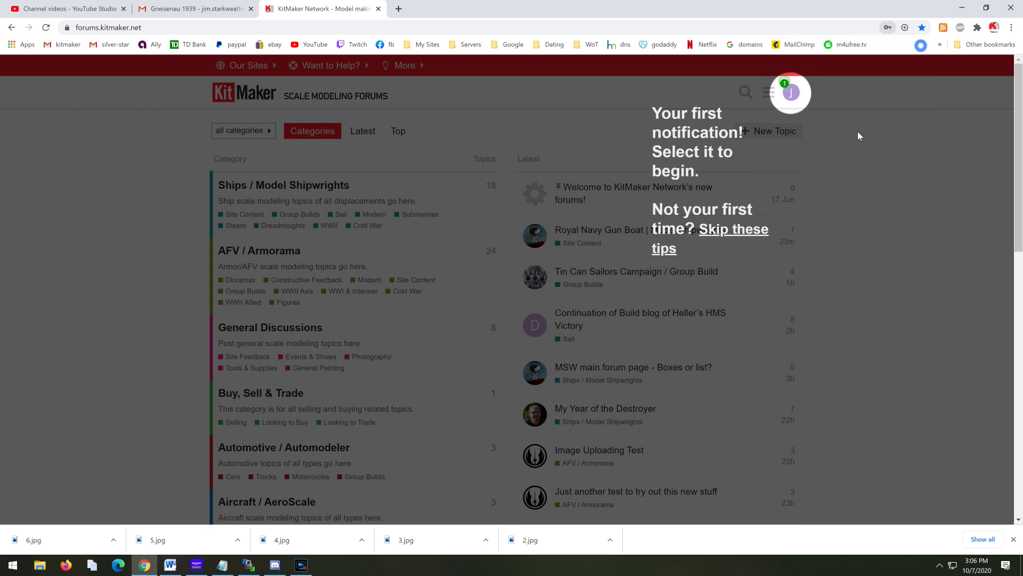
Log out of the newly created forum account and log back in with Google using the same Gmail account
left_click(796, 100)
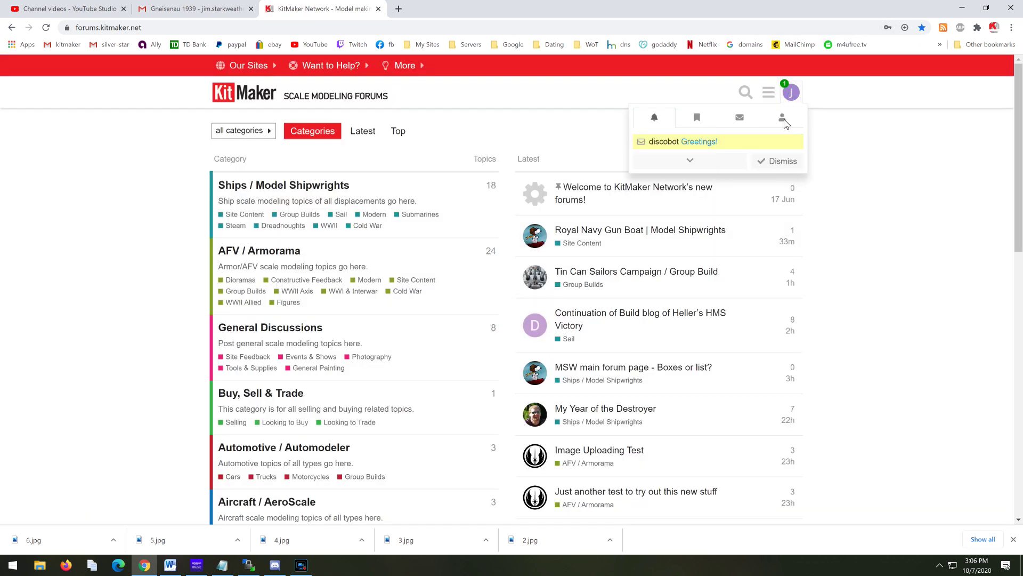
left_click(787, 122)
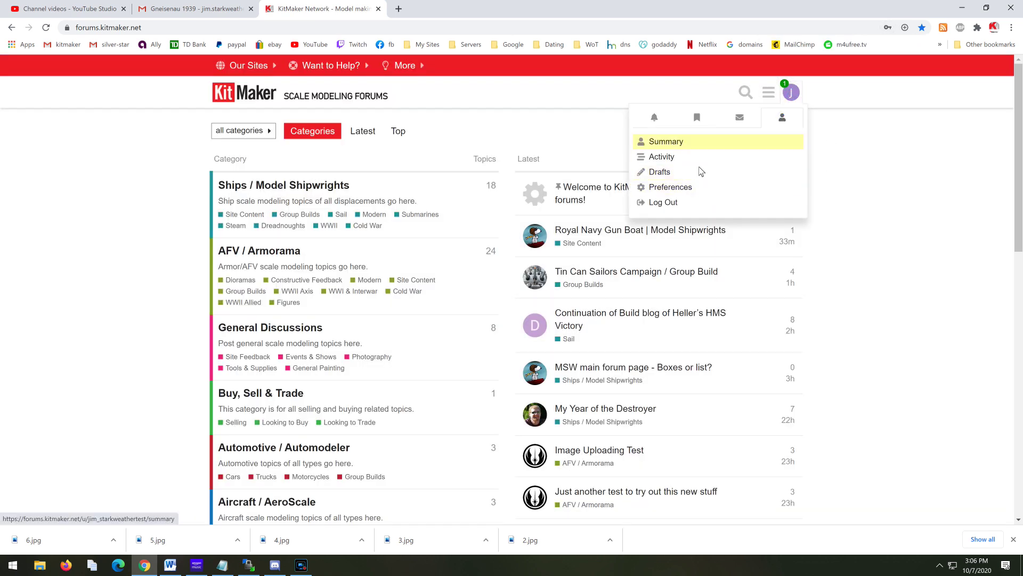
left_click(685, 202)
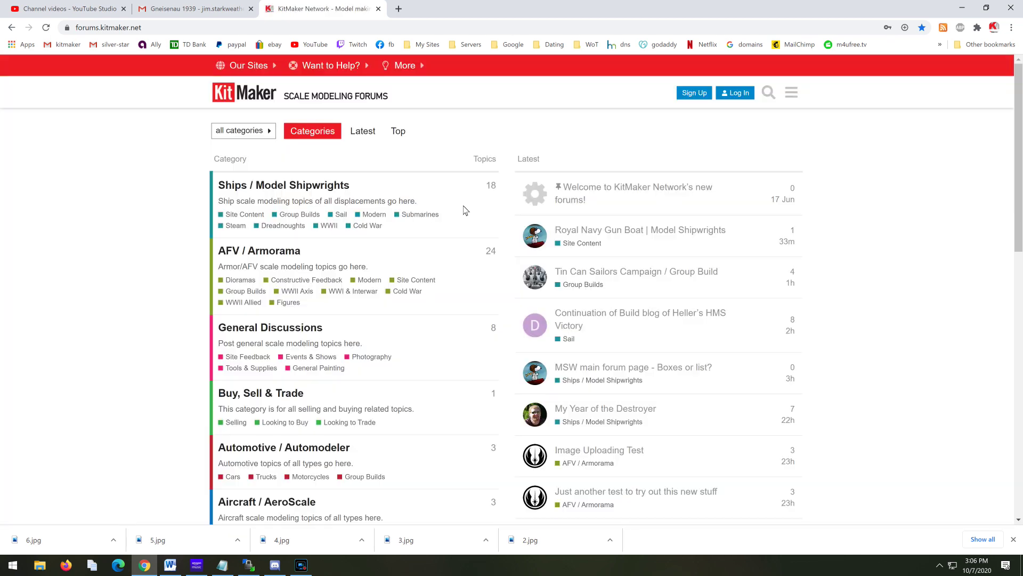
left_click(741, 95)
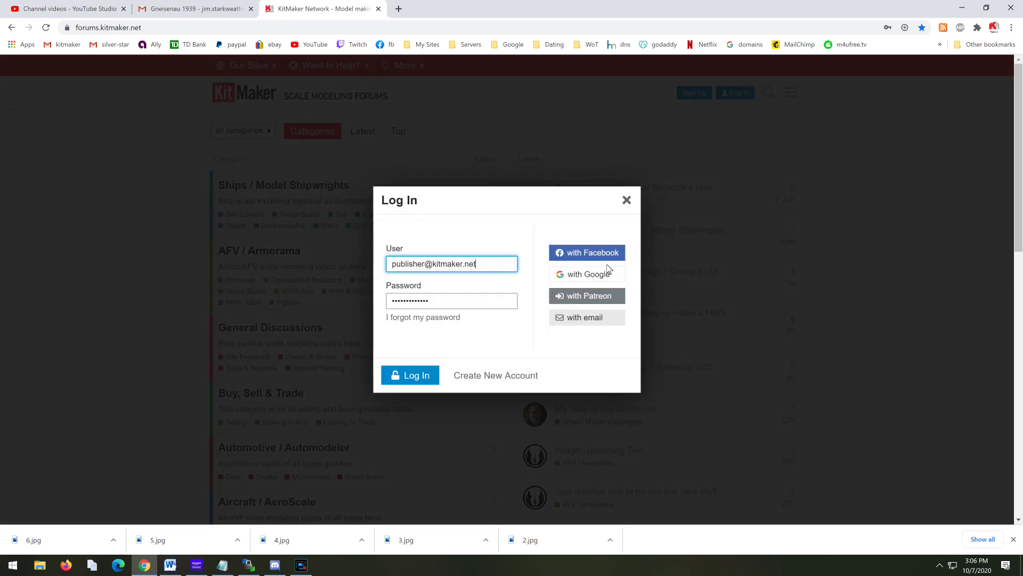
left_click(598, 276)
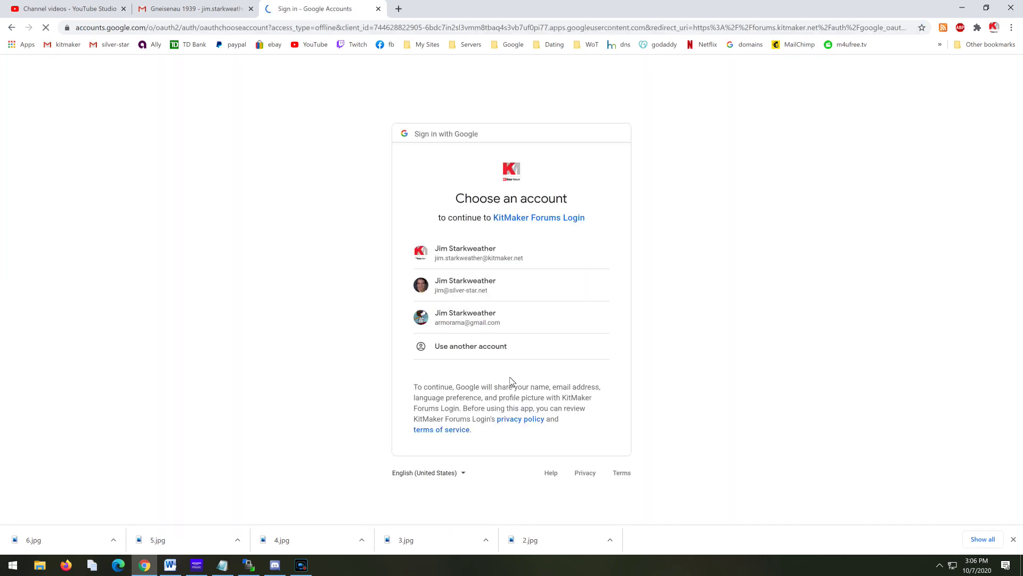
left_click(467, 324)
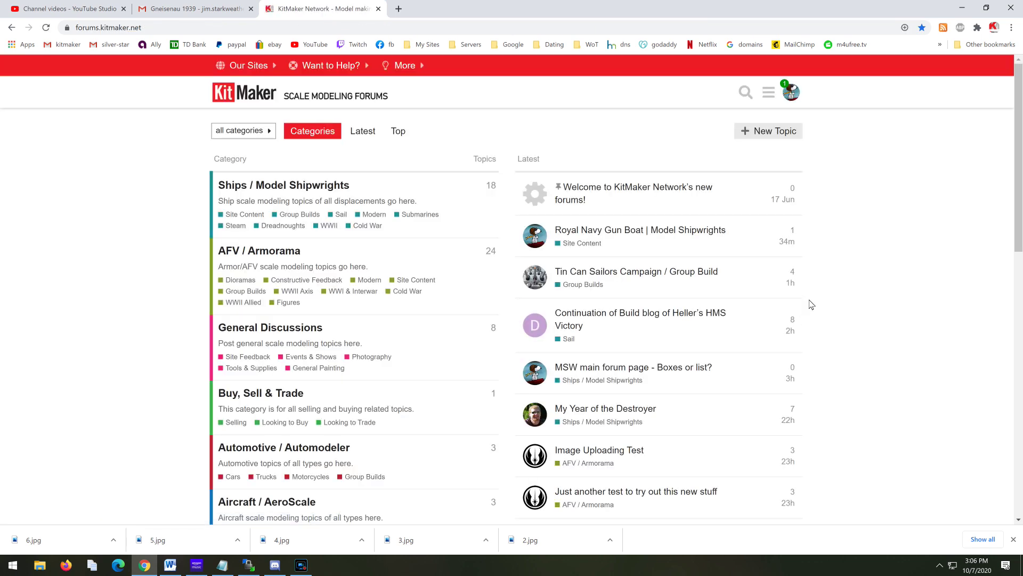
left_click(791, 93)
left_click(894, 158)
left_click(301, 565)
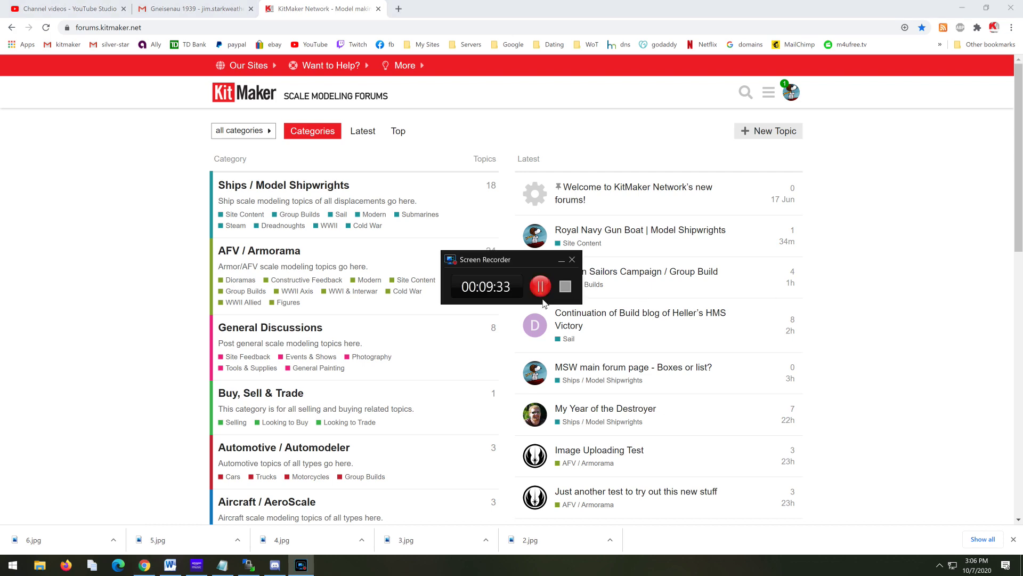